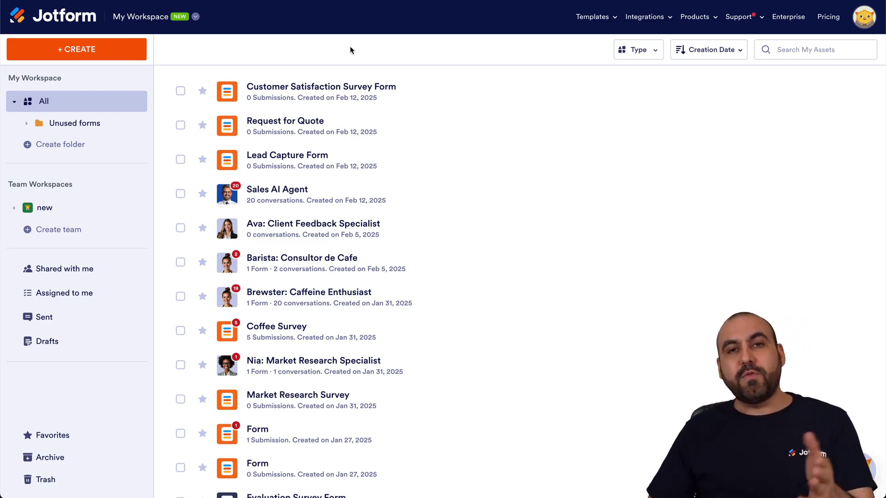
From My Workflows, start a new workflow from a template and scroll to Customer Ticket Escalation.
left_click(173, 19)
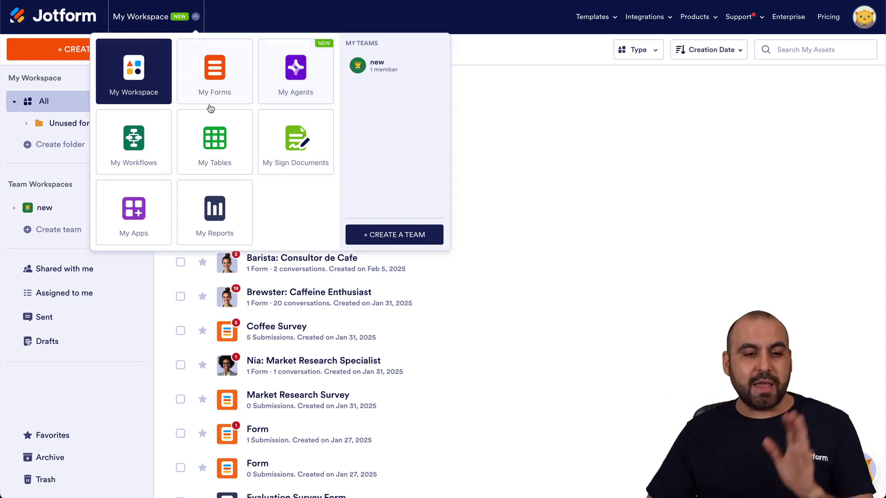
left_click(151, 137)
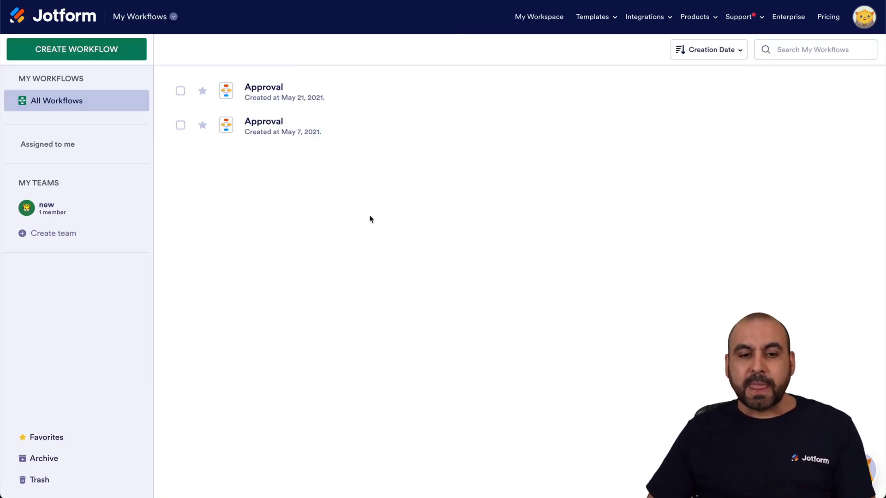
left_click(91, 57)
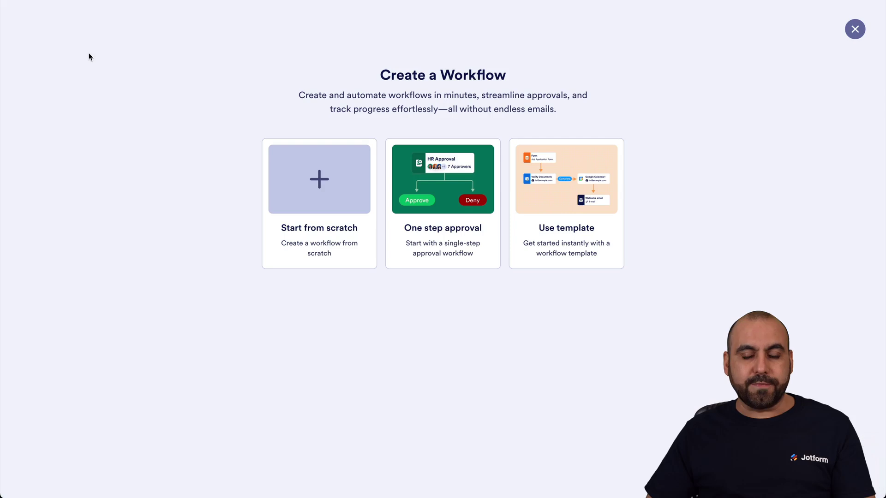
left_click(571, 190)
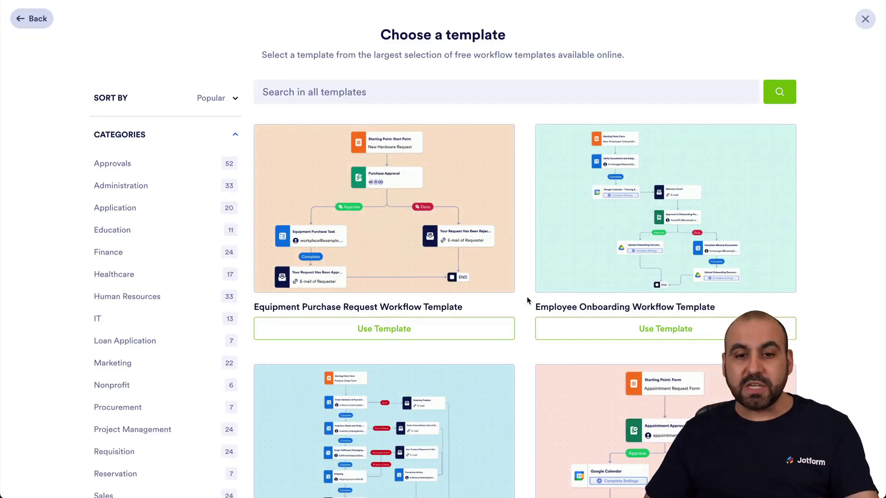
scroll(528, 301, "down", 13)
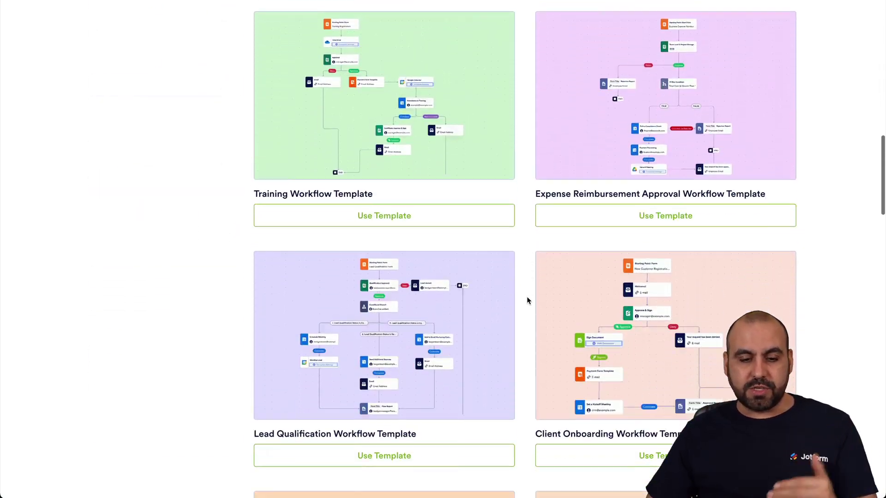
scroll(528, 301, "down", 8)
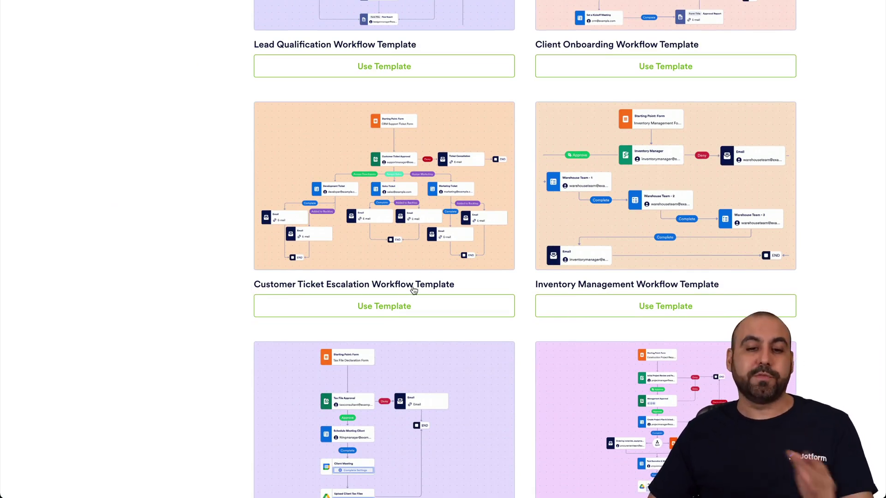
Create a workflow from the Customer Ticket Escalation Workflow Template and go back to My Workspace.
left_click(412, 310)
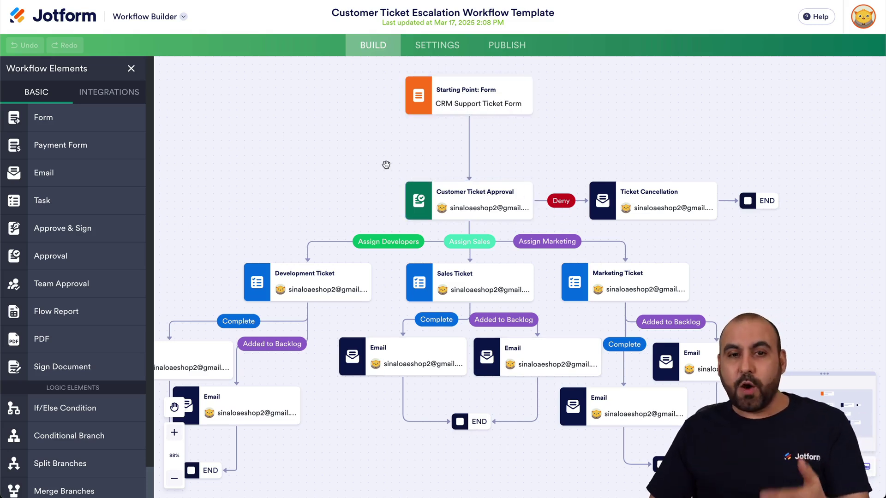
left_click(68, 17)
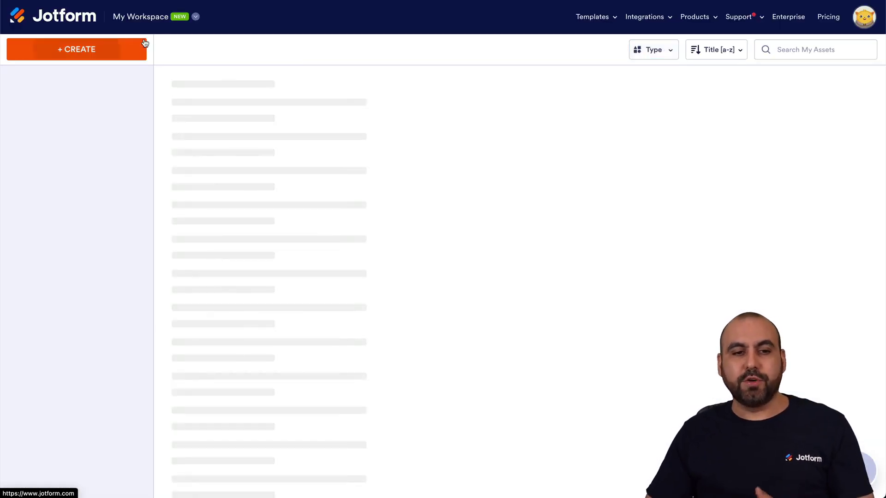
In My Agents, create a Standalone agent from the Customer Support AI Agent template.
left_click(175, 21)
left_click(303, 74)
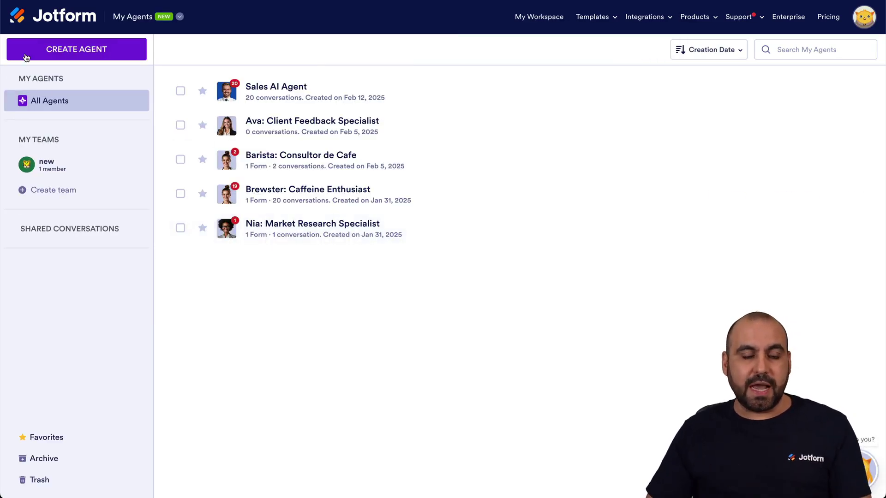
left_click(84, 51)
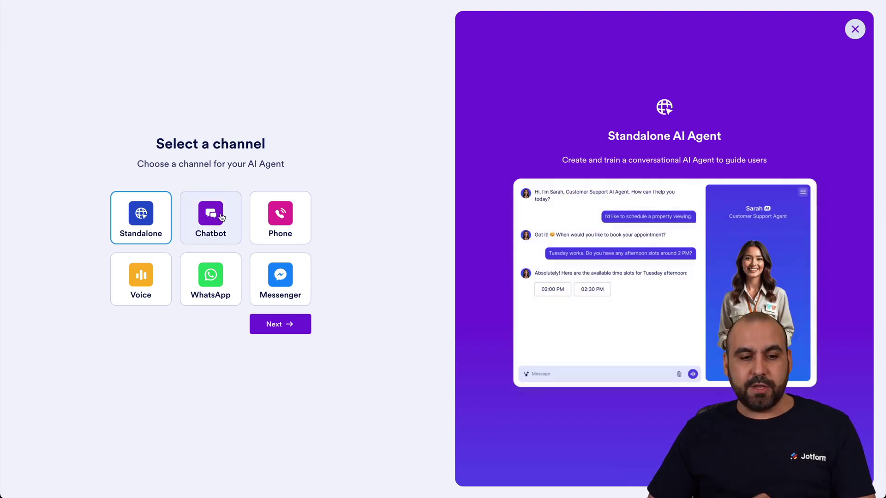
left_click(297, 325)
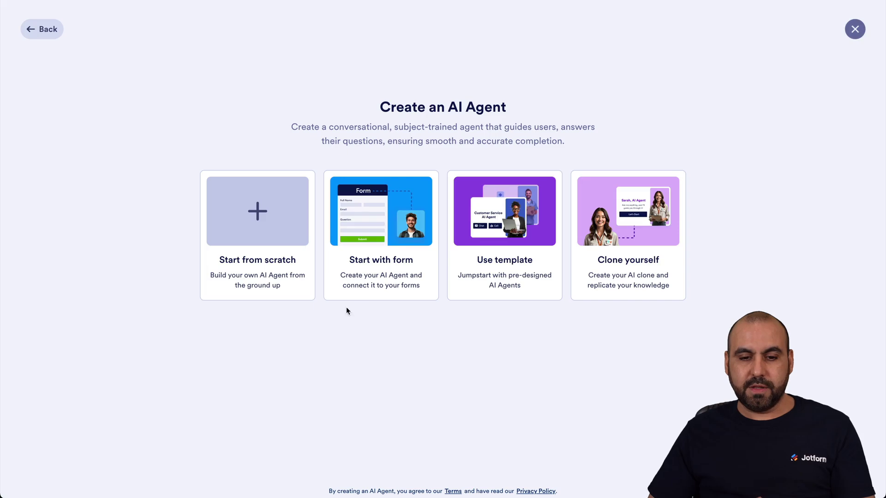
left_click(526, 237)
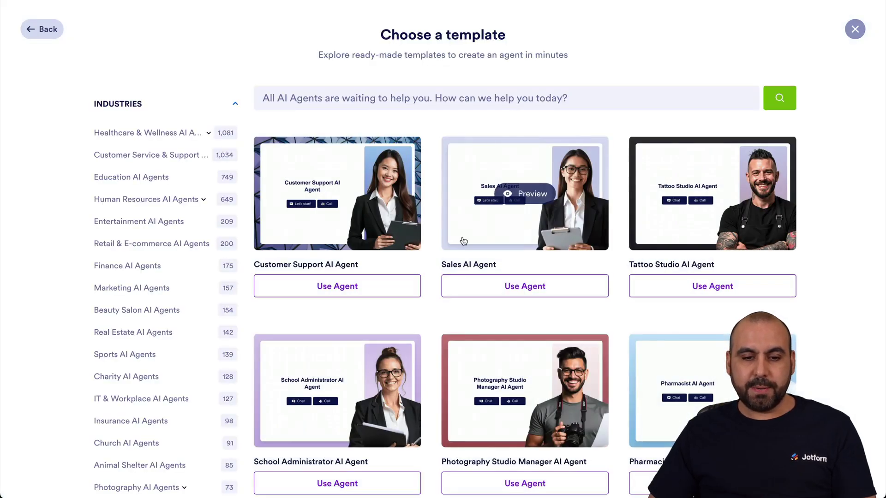
left_click(351, 287)
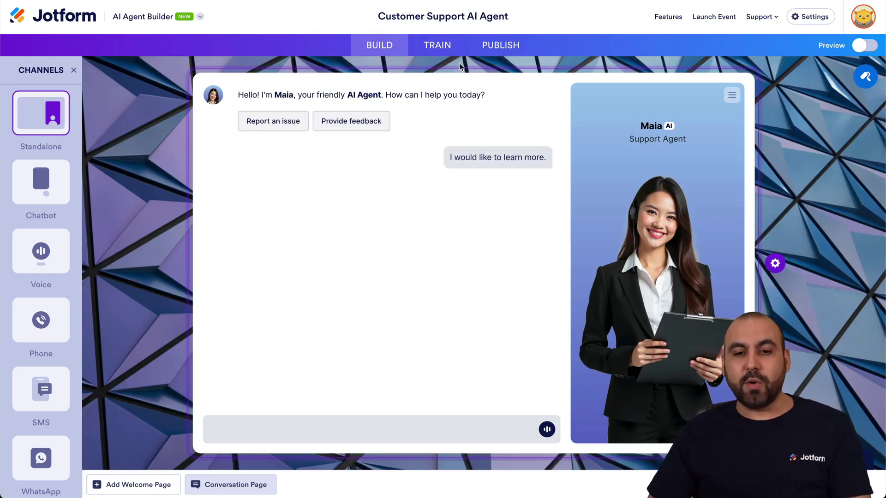
Under Train > Actions, start a new action and uncheck All Channels.
left_click(439, 48)
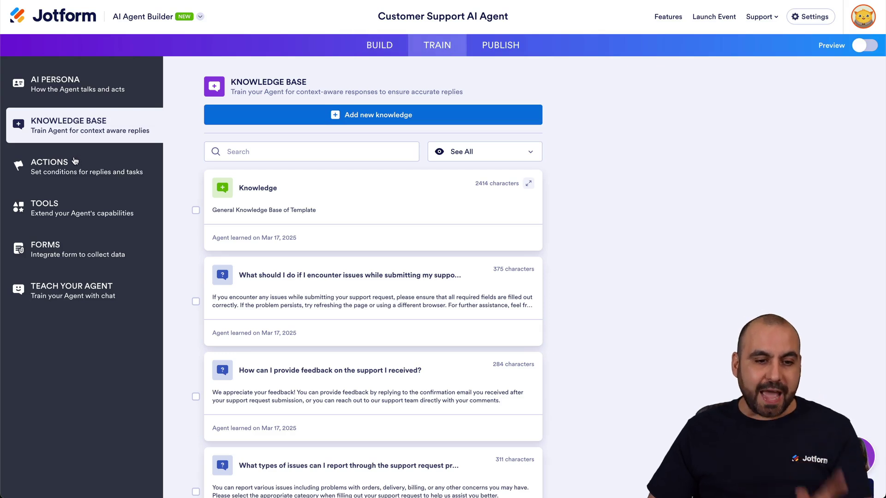
left_click(75, 161)
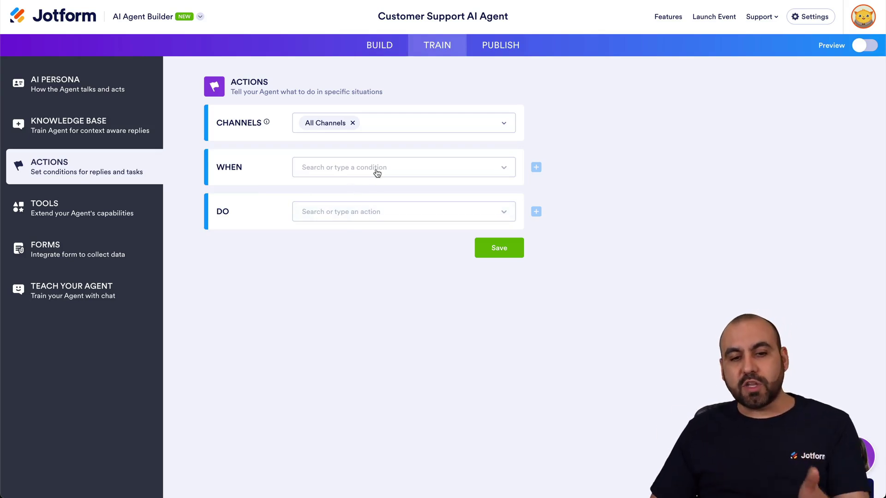
left_click(480, 124)
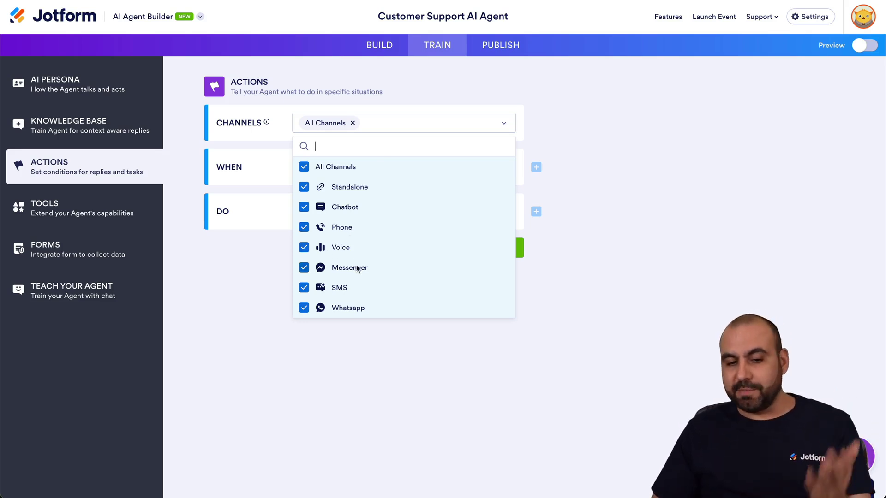
left_click(303, 166)
Set the action's channel to Chatbot only and bring up the WHEN condition list.
left_click(304, 207)
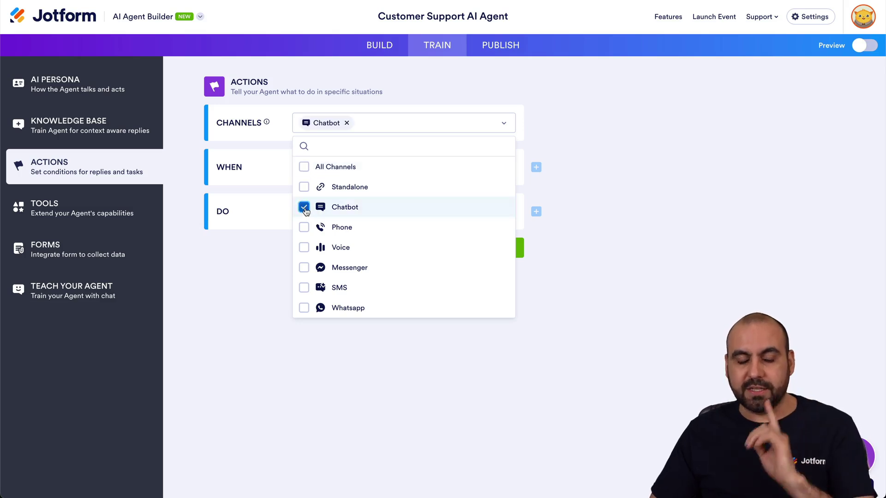
left_click(262, 230)
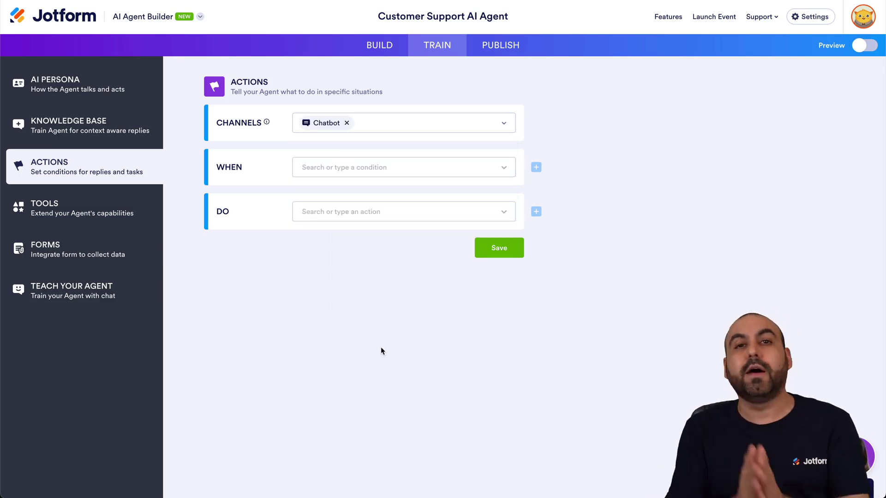
left_click(333, 167)
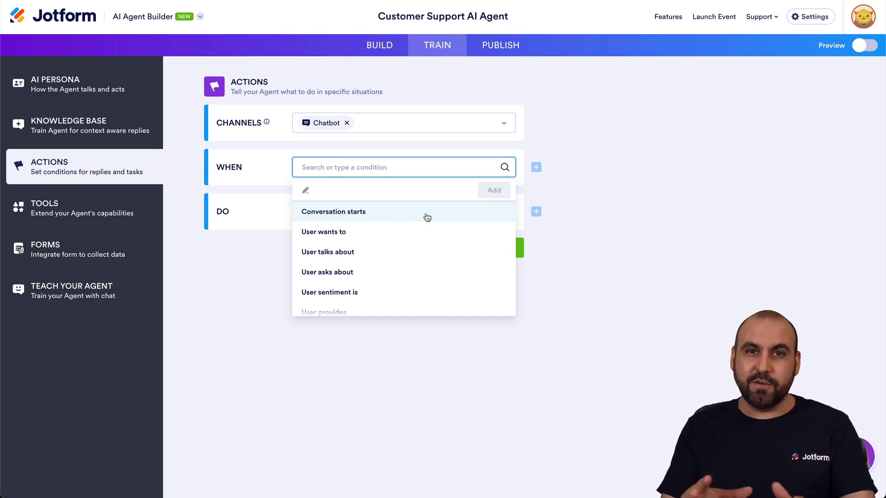
Set the WHEN condition to 'User wants to' with state 'Create a ticket'.
left_click(362, 238)
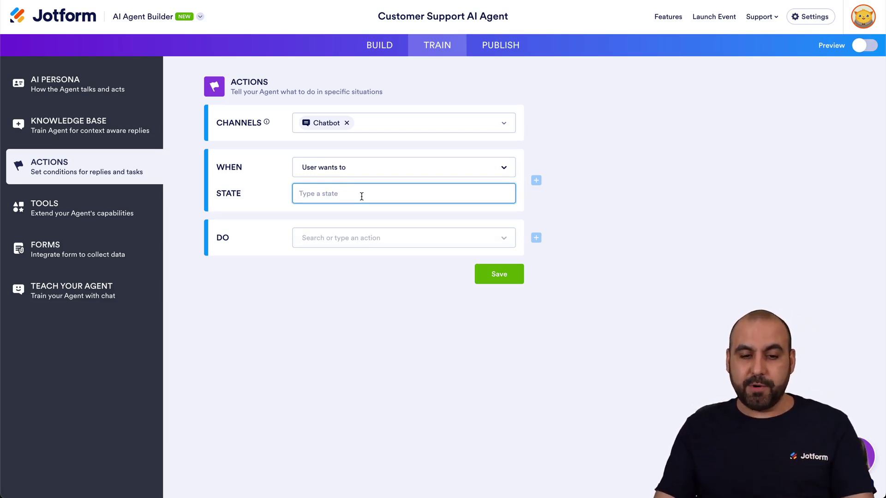
type("Create a ticket")
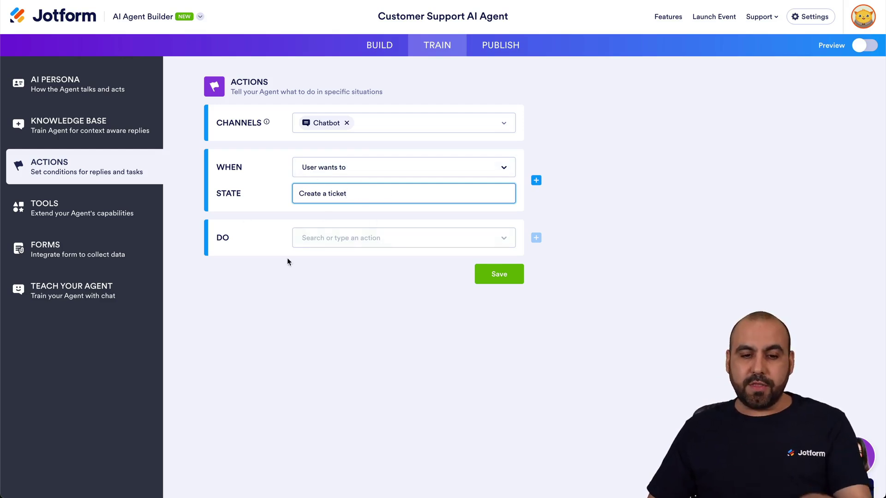
left_click(356, 214)
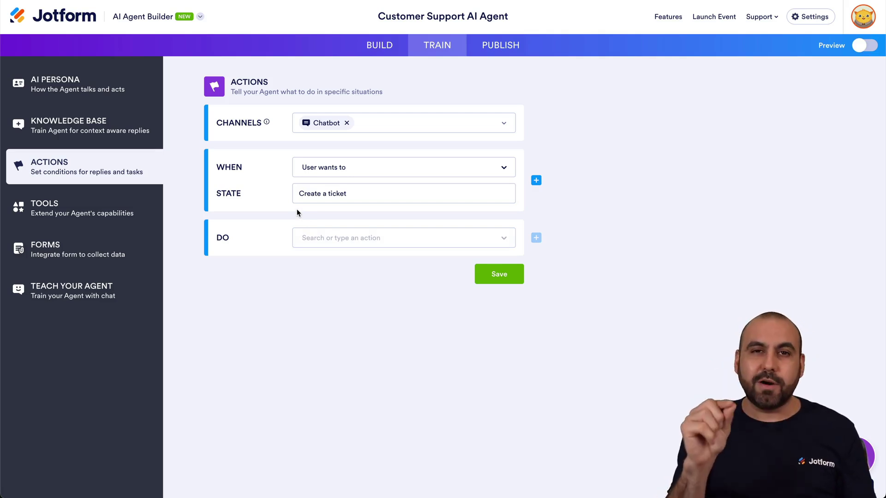
Make the action Trigger Workflow with form using Customer Ticket Escalation Workflow Template, then save.
left_click(315, 238)
scroll(384, 352, "down", 5)
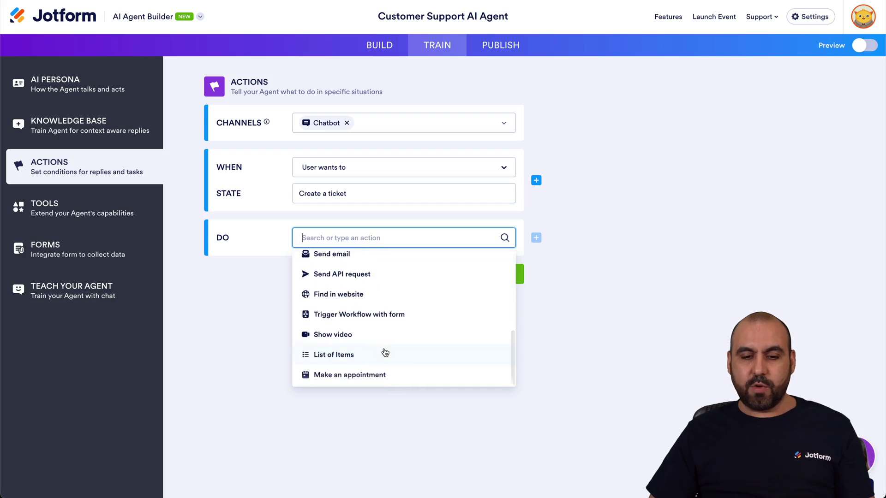
left_click(392, 317)
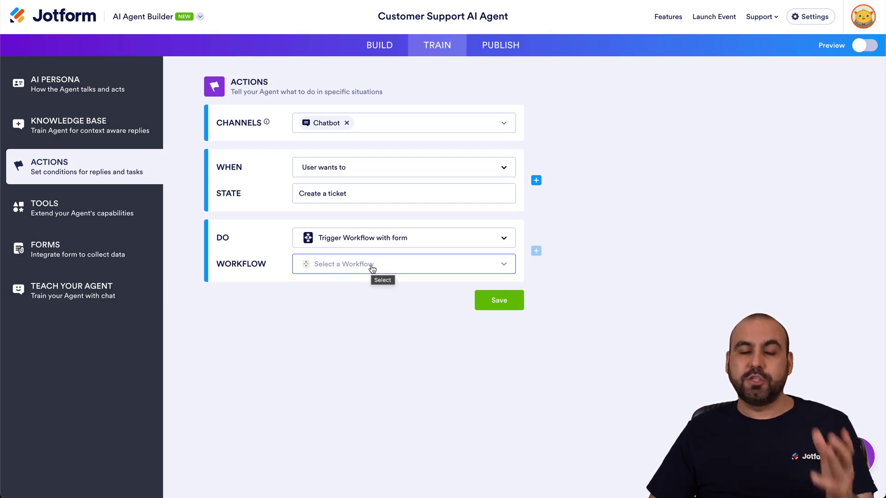
left_click(372, 269)
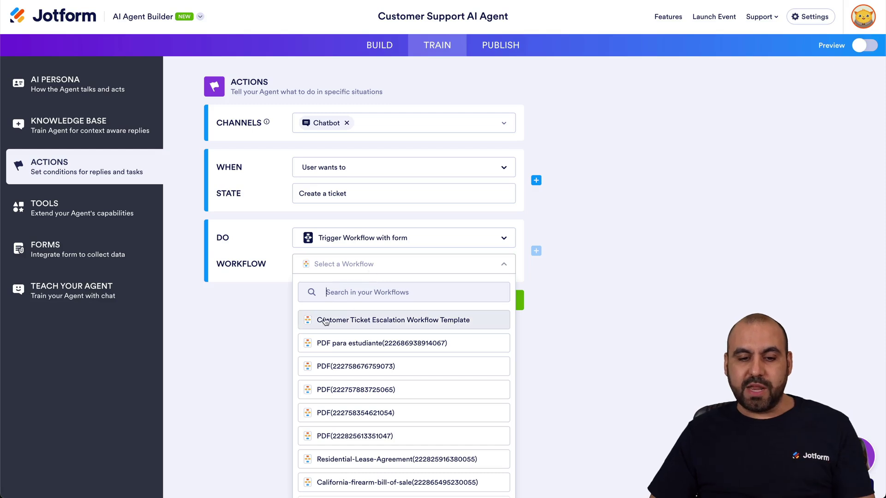
left_click(401, 320)
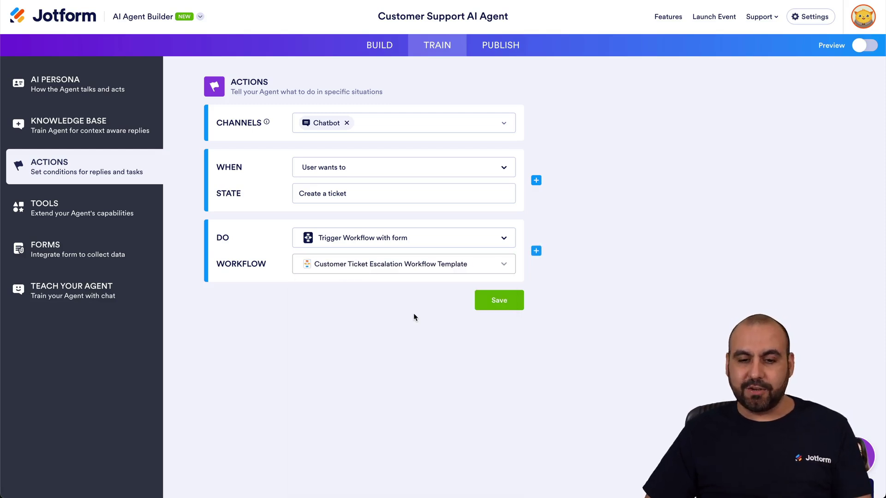
left_click(507, 300)
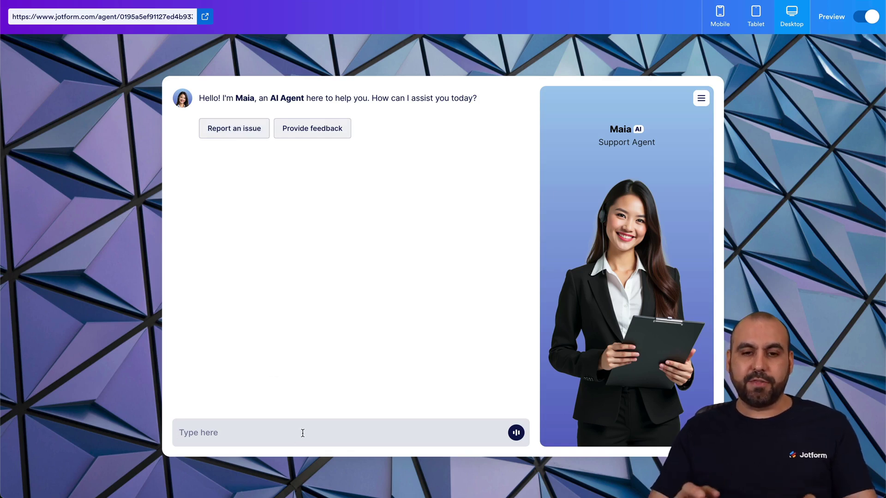
Ask the agent a pasted support question and 'what FAQs do you have'.
type("What type of support do you provide")
type("?")
key("Return")
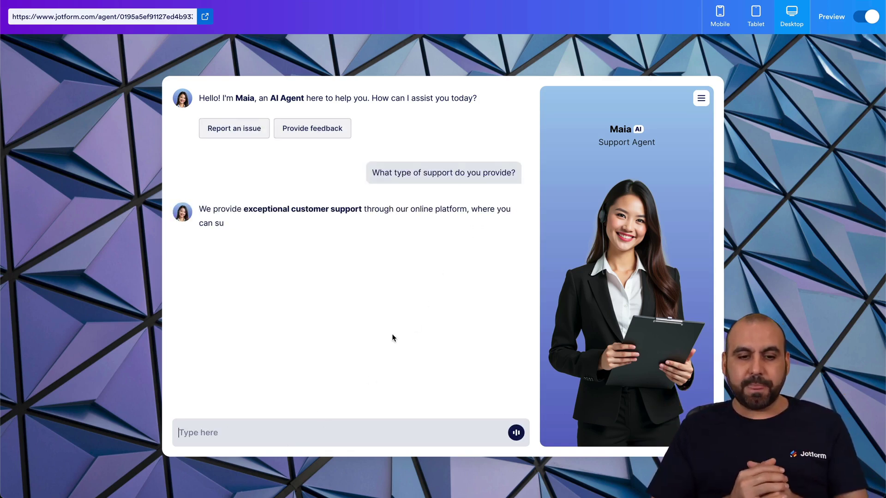
type("what FAQs do you have")
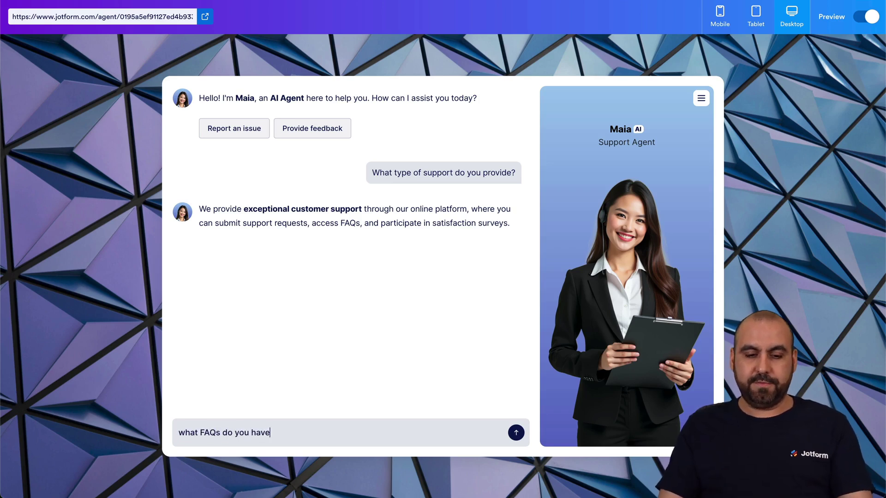
key("Return")
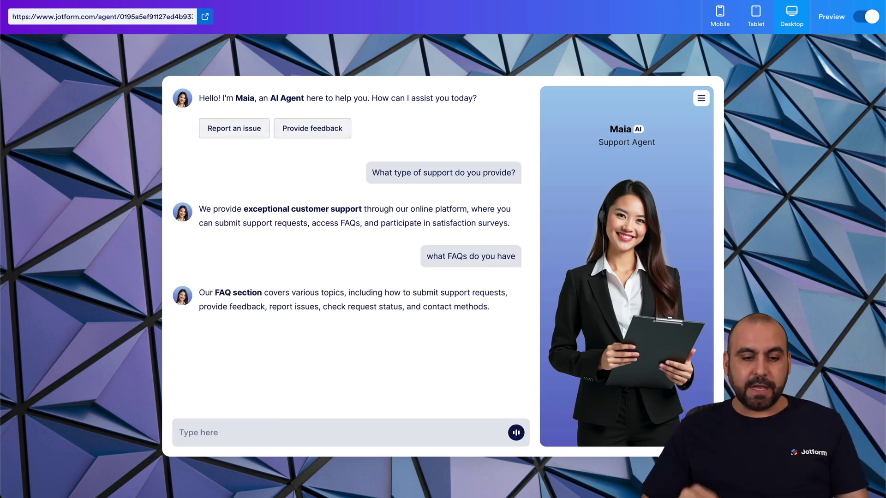
Request a ticket with 'I need to create ticket for help', then give the full name and e-mail.
type("I need")
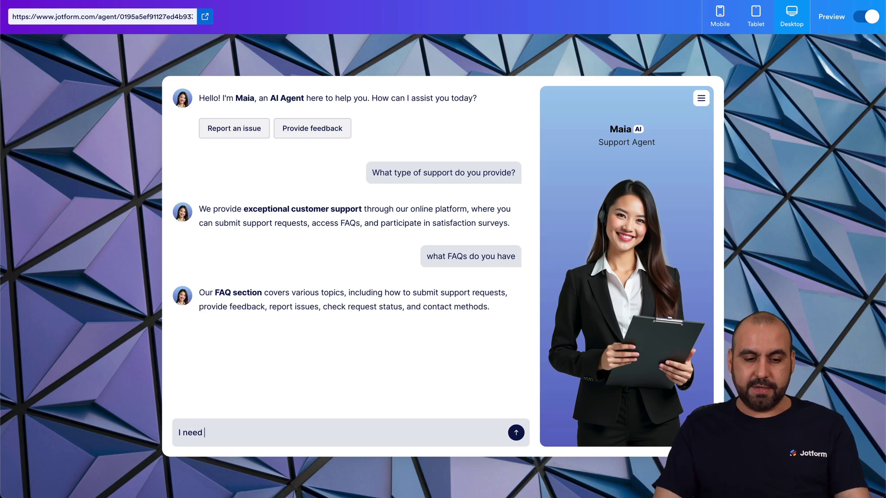
type(" to create ticket for help")
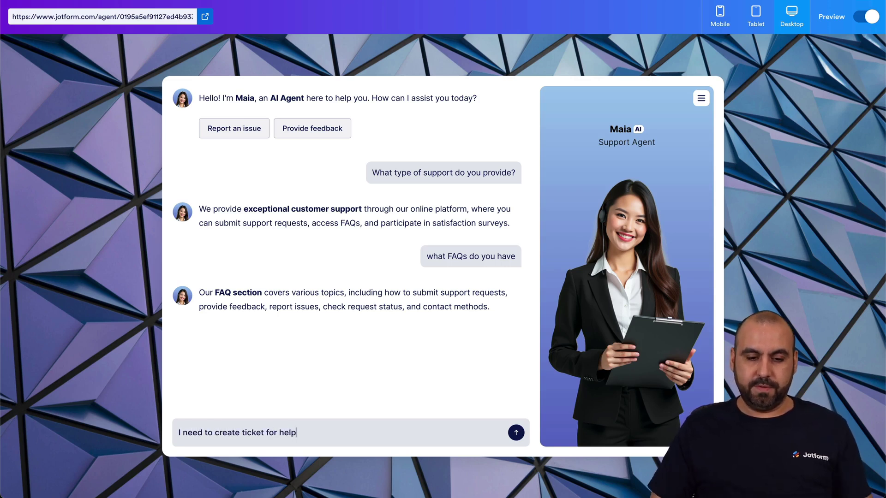
key("Return")
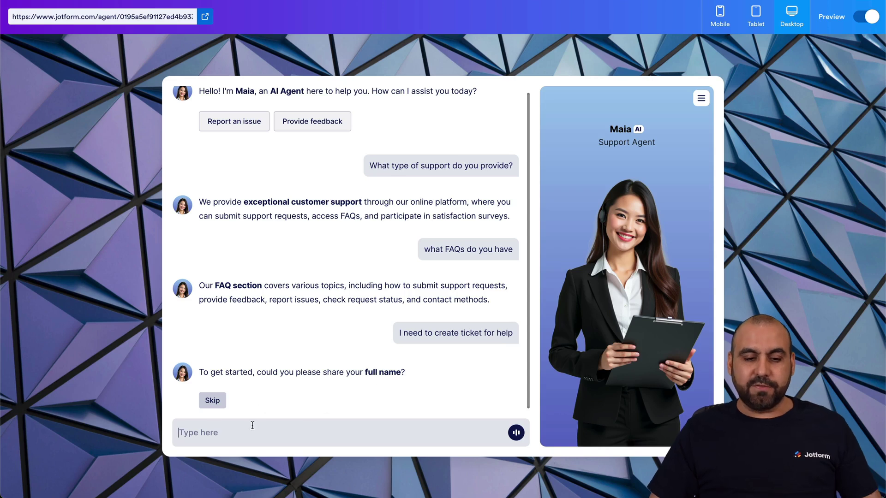
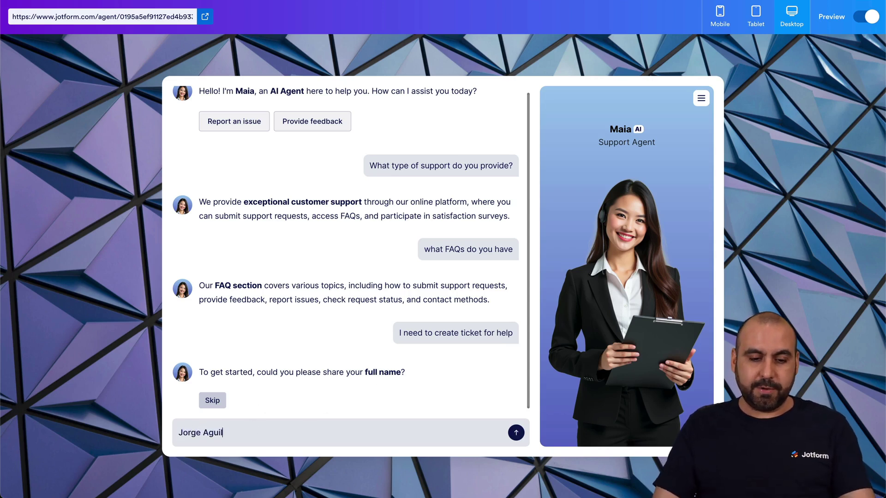
key("Return")
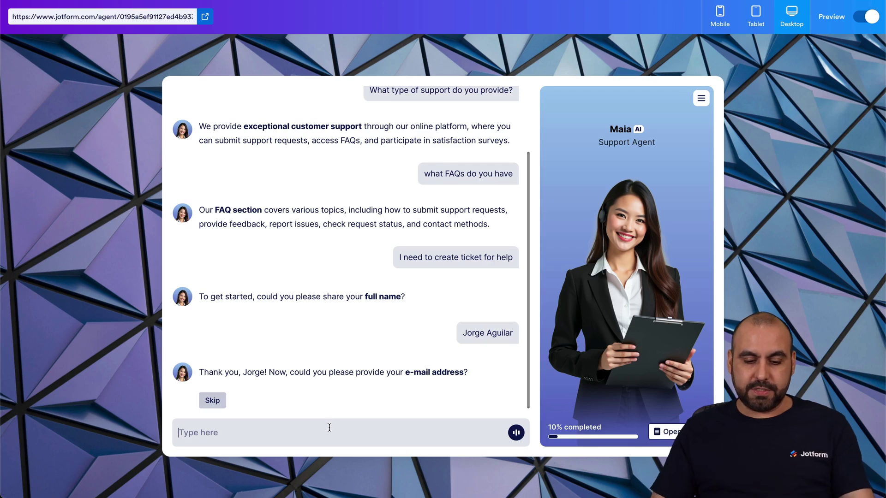
type("test@teyt")
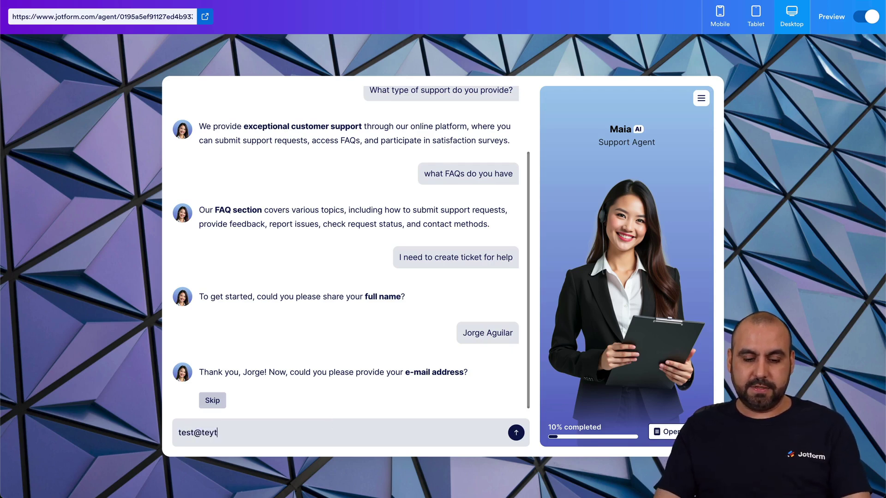
key("BackSpace")
key("BackSpace")
type("st.com")
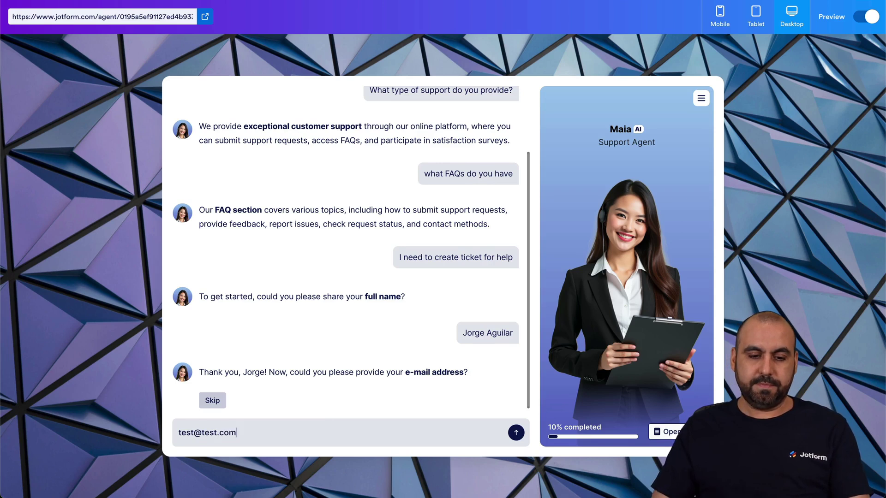
key("Return")
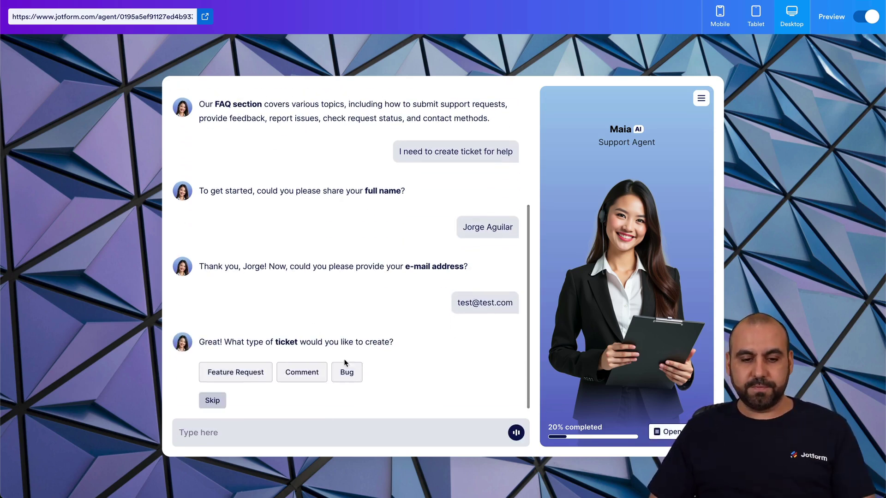
Answer Feature Request, Urgent priority, Chrome 1.5, and Mac OS X 5.6.
left_click(271, 372)
left_click(214, 370)
left_click(221, 360)
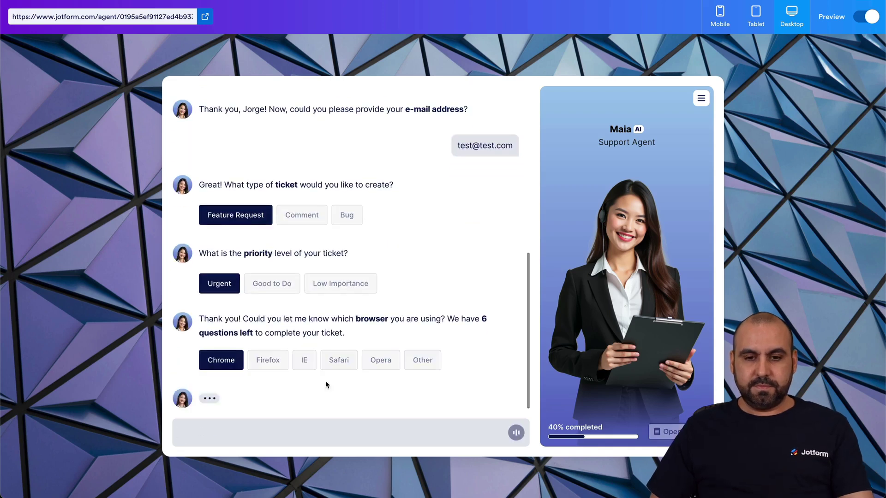
type("1.5")
key("Return")
left_click(276, 360)
type("5.6")
key("Return")
Skip the screenshot upload, add 'I need urgent help', and open the ticket for review.
left_click(213, 400)
type("I need urgent help")
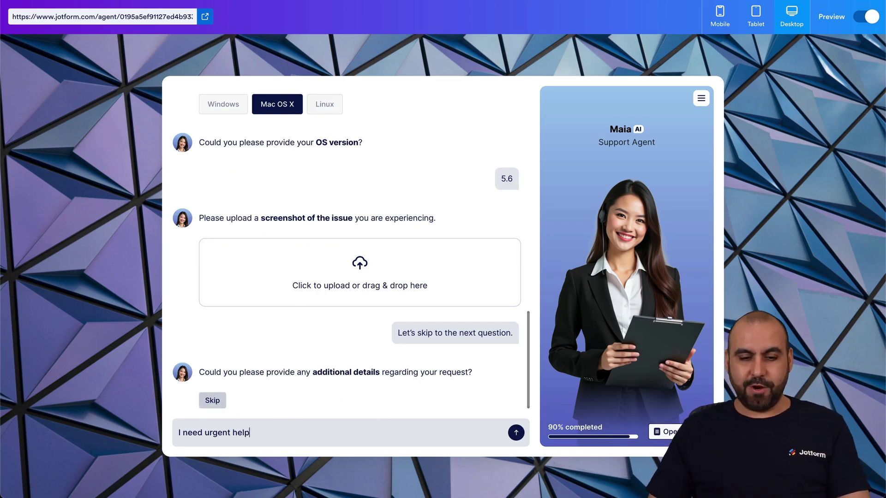
key("Return")
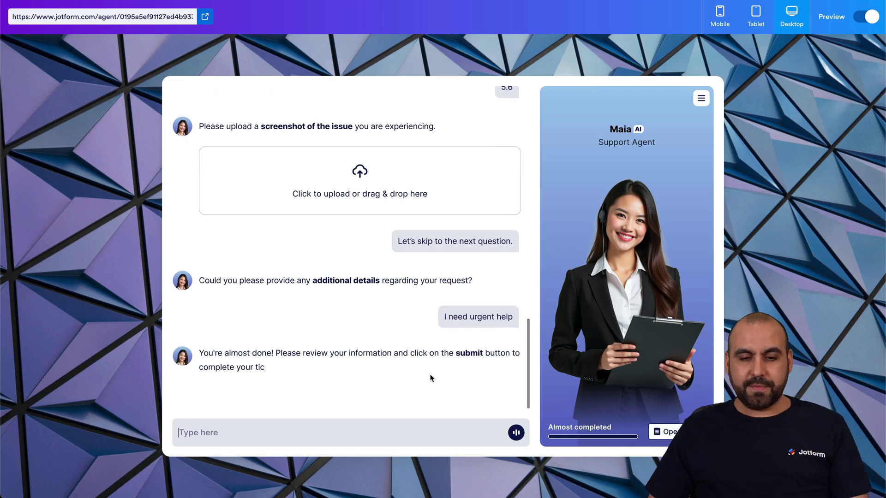
left_click(305, 398)
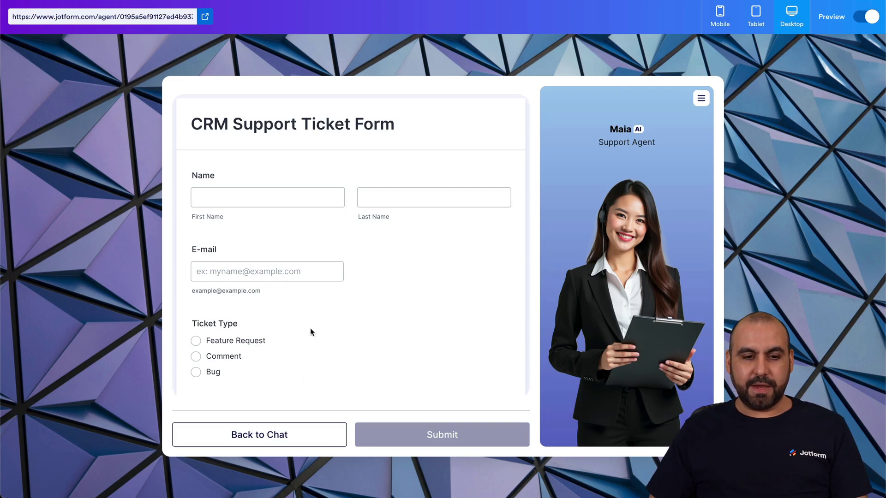
Submit the reviewed CRM Support Ticket Form and switch the preview off.
scroll(368, 342, "down", 8)
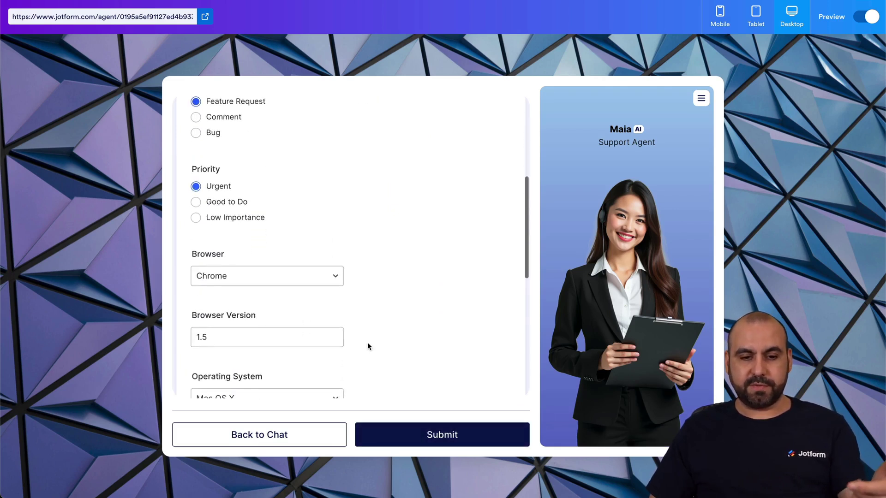
scroll(367, 342, "down", 5)
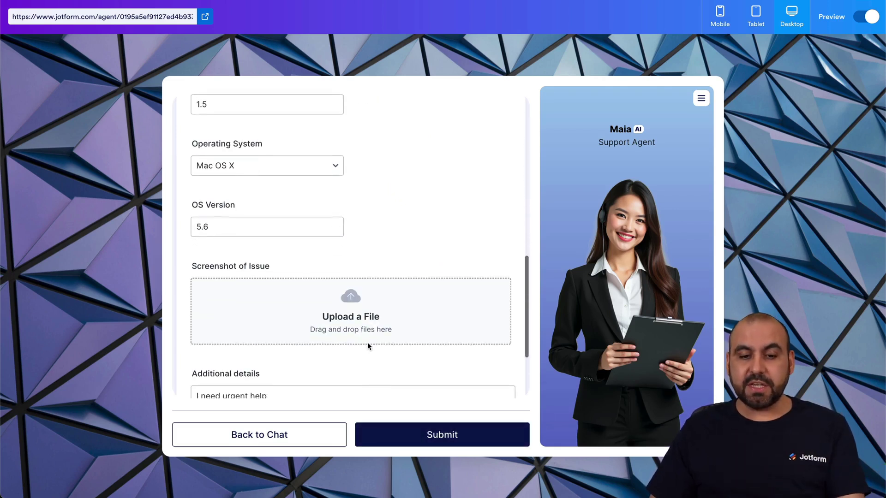
scroll(368, 343, "up", 12)
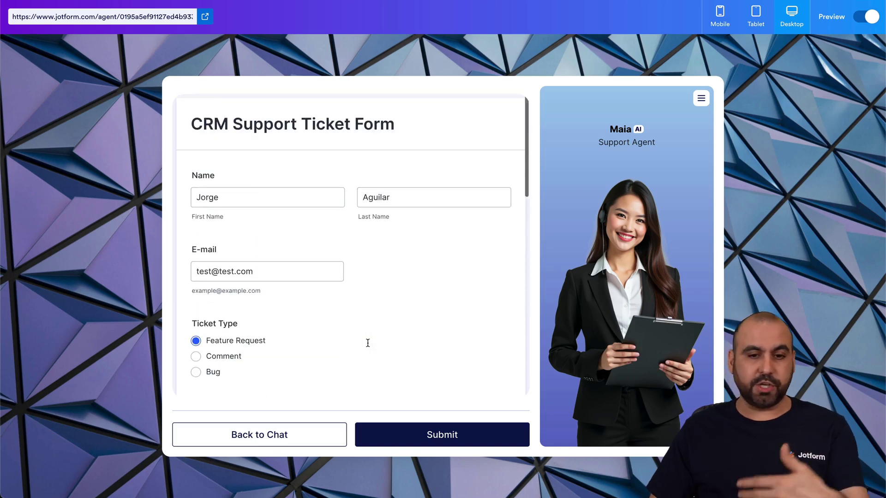
scroll(367, 342, "down", 12)
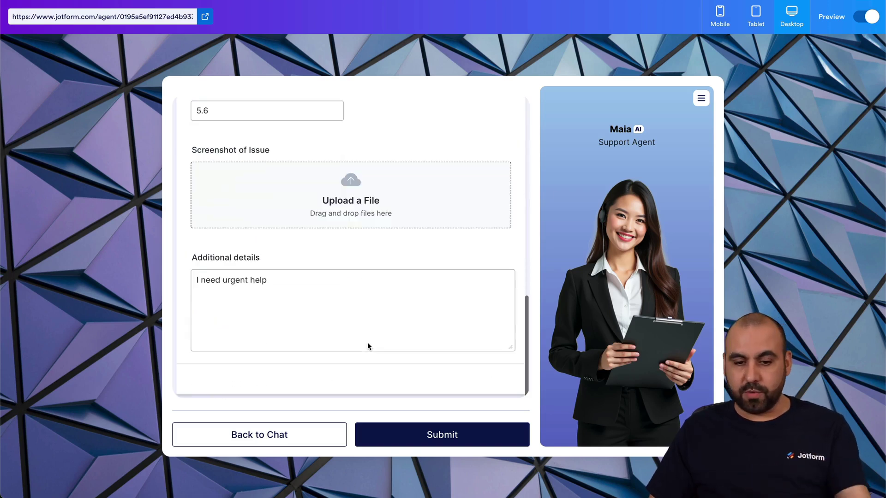
left_click(451, 438)
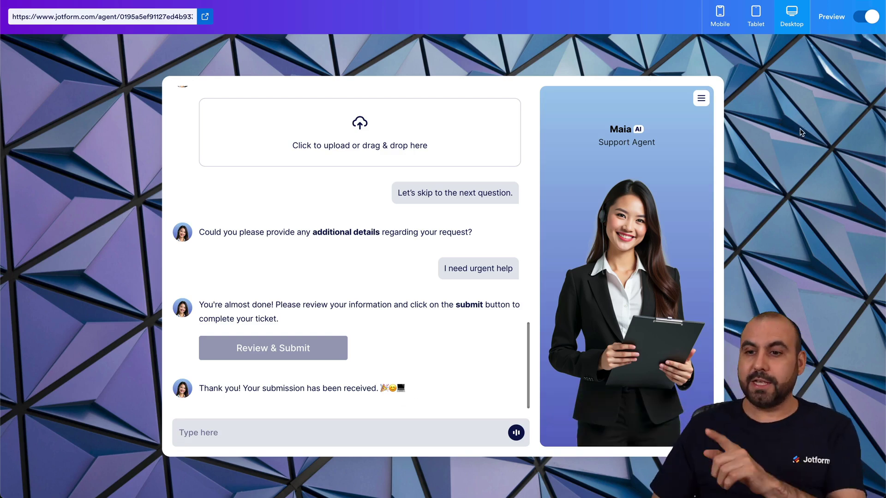
left_click(867, 17)
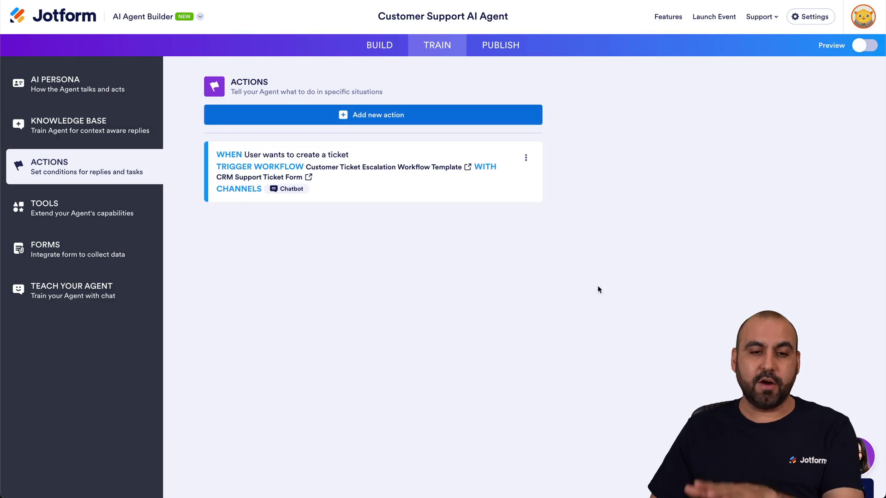
Go to My Workflows and open the Customer Ticket Escalation Workflow Template's Inbox.
left_click(64, 20)
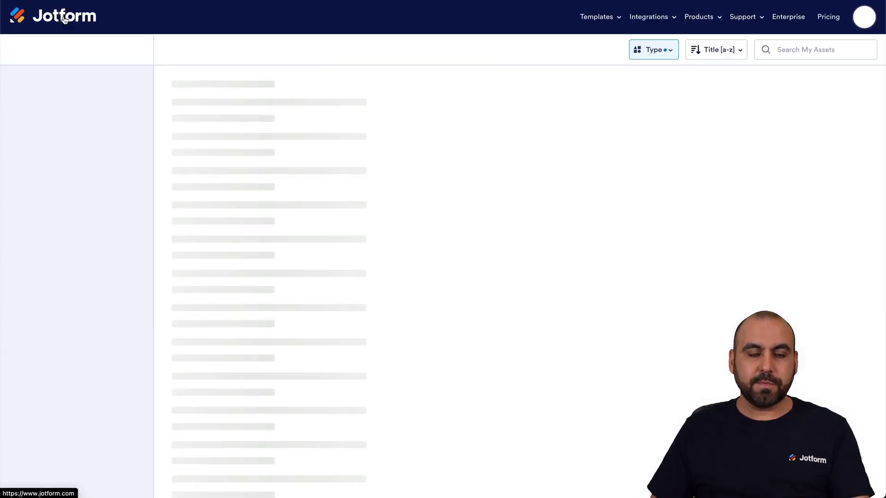
left_click(157, 18)
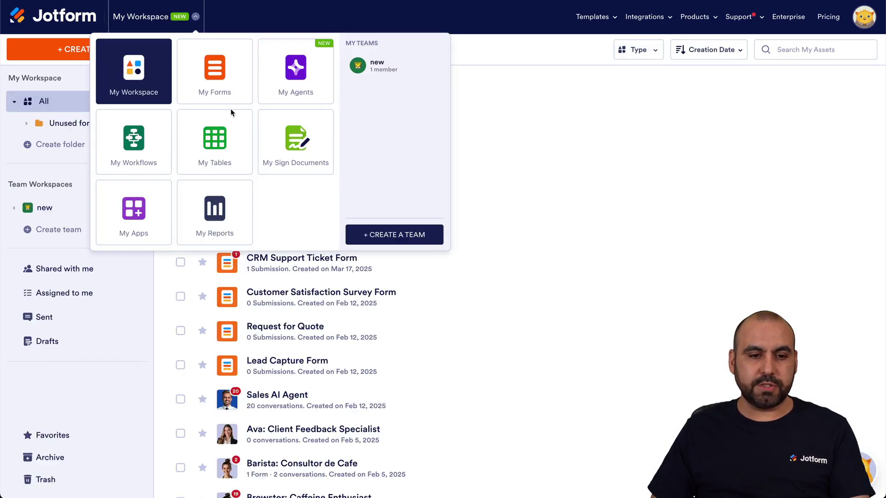
left_click(145, 136)
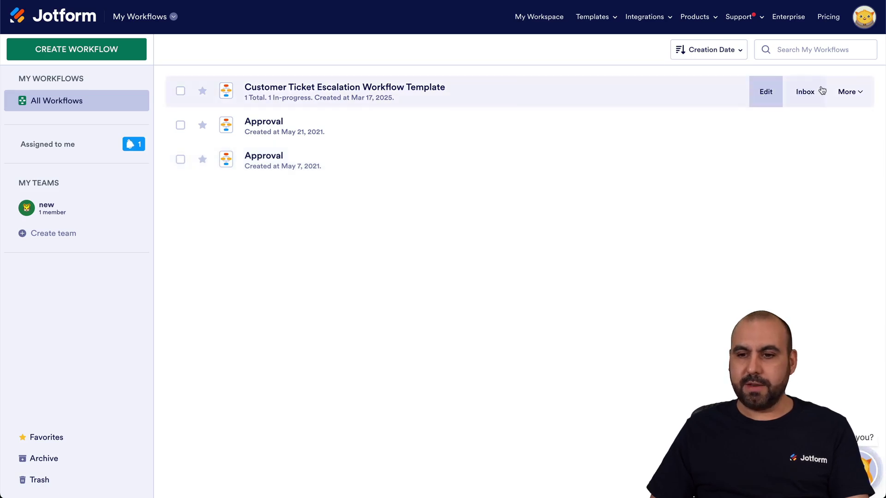
left_click(812, 96)
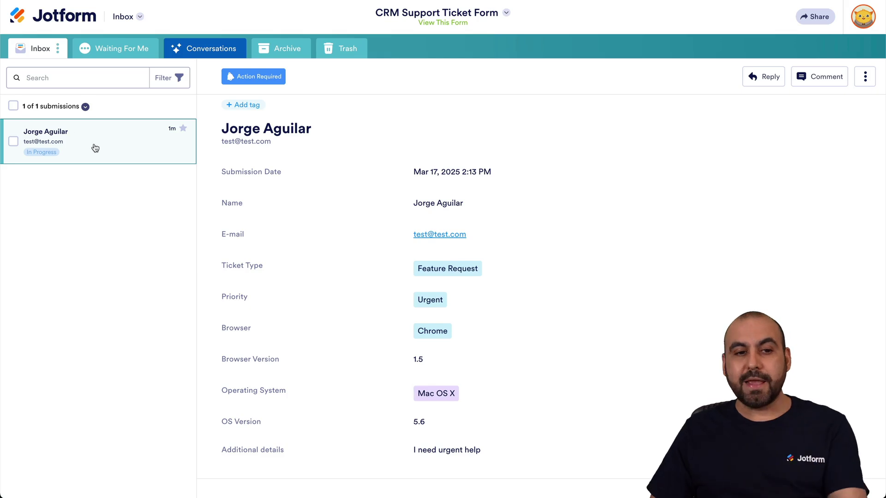
Scroll down to the submission's approval step, then go back to My Workspace.
scroll(344, 210, "down", 4)
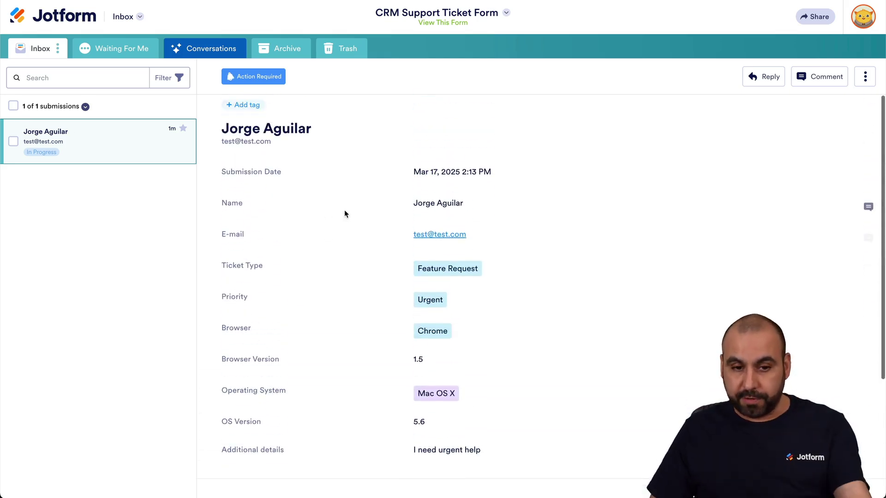
scroll(344, 214, "down", 4)
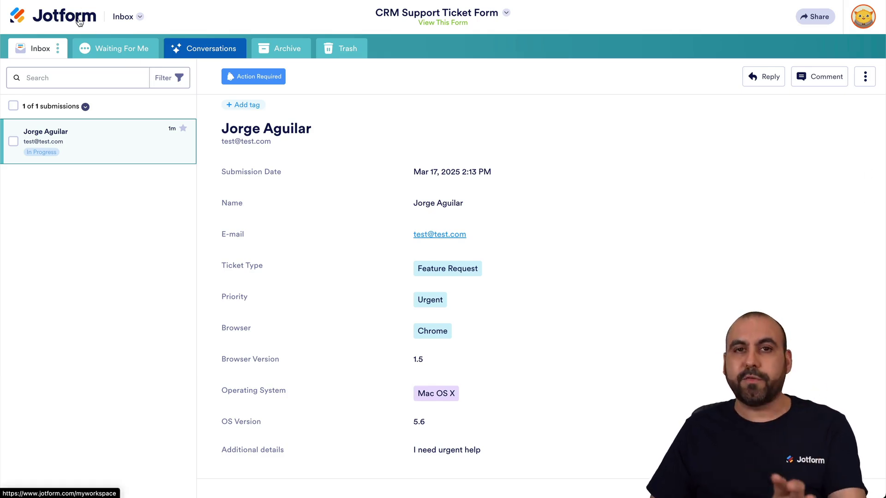
left_click(80, 21)
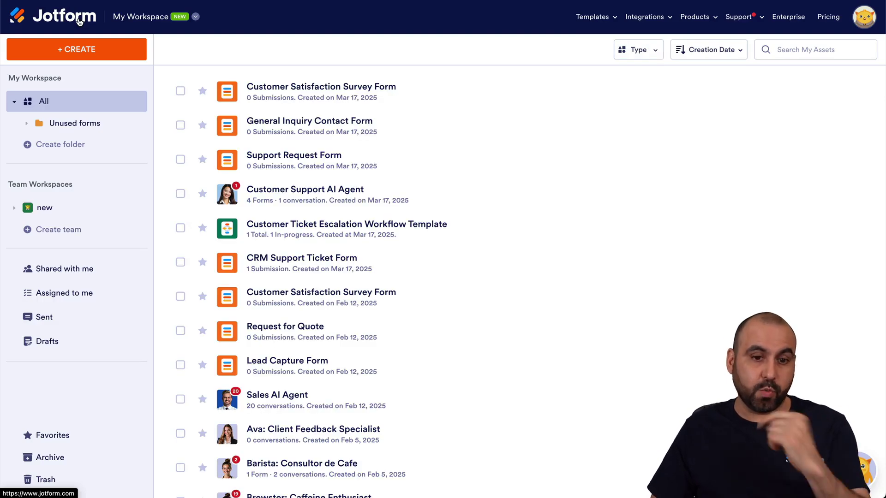
From My Agents, edit the Customer Support AI Agent and add a new action under Train > Actions.
left_click(196, 16)
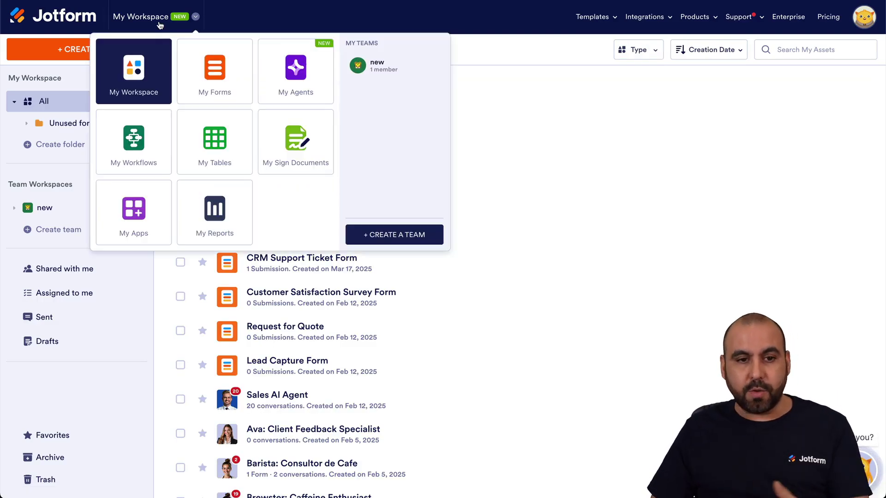
left_click(295, 74)
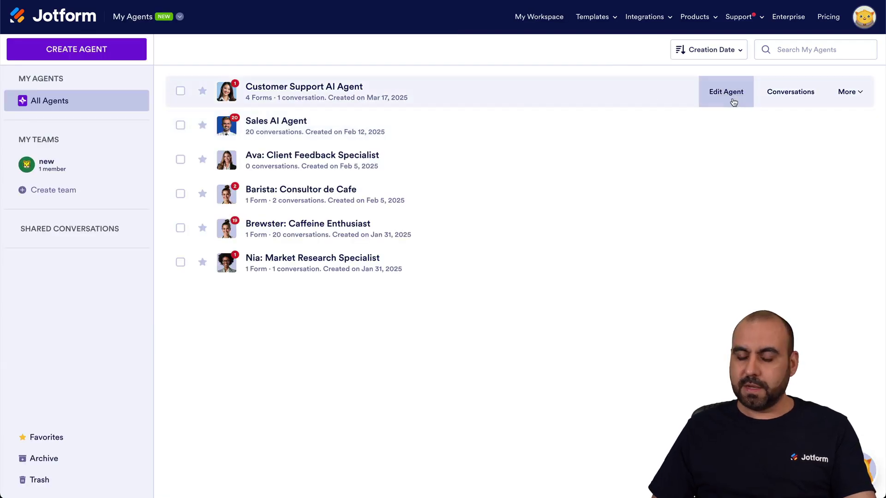
left_click(729, 93)
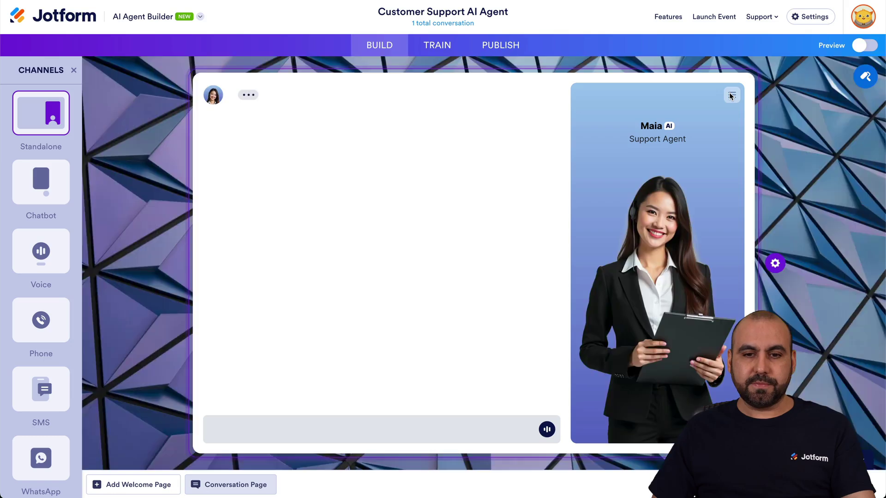
left_click(450, 46)
left_click(101, 161)
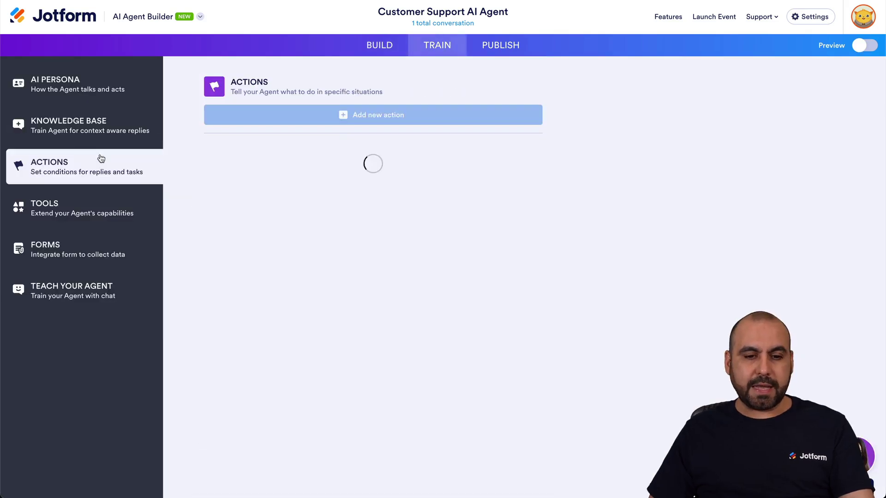
left_click(527, 155)
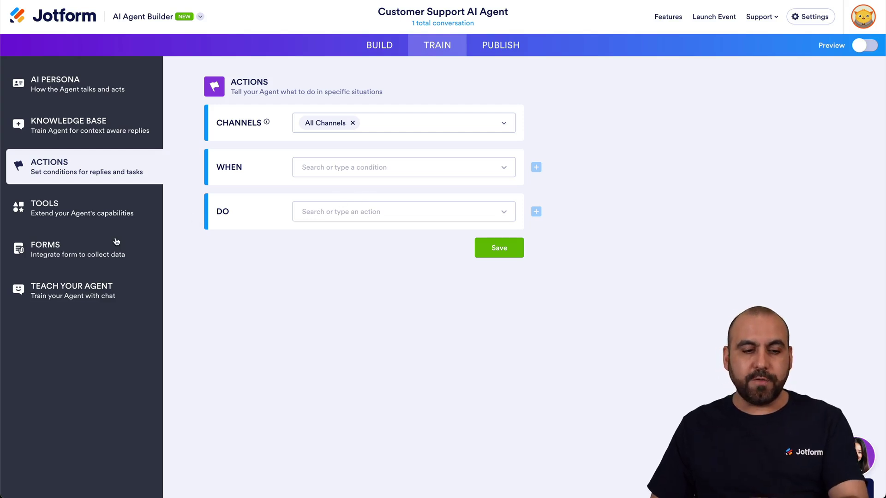
Check the agent's forms and channels, keep All Channels, and set the trigger to 'User talks about'.
left_click(95, 249)
mouse_move(246, 168)
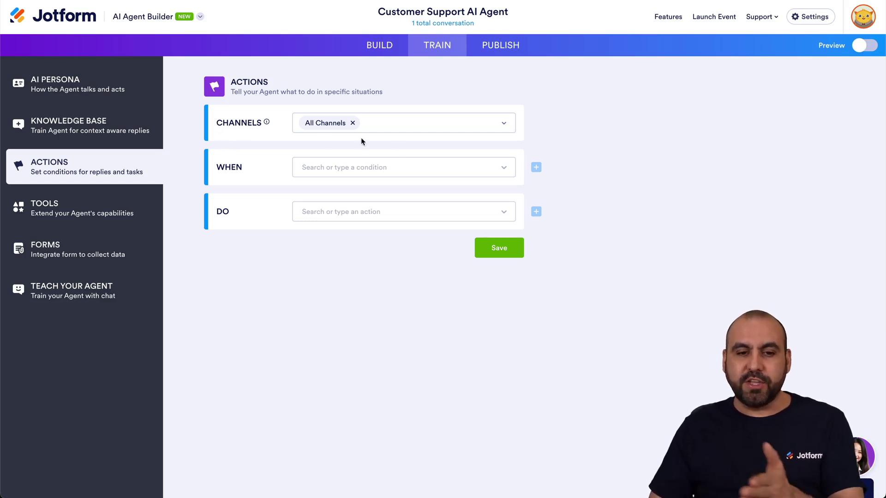
left_click(473, 128)
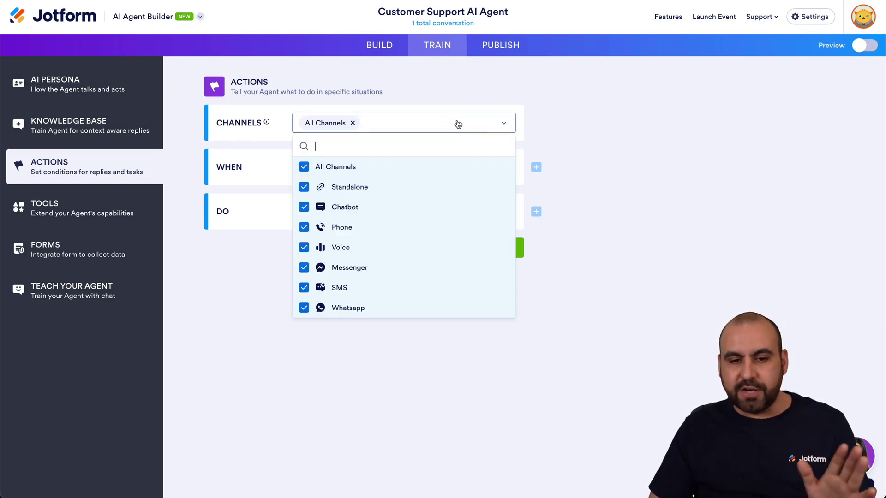
left_click(401, 370)
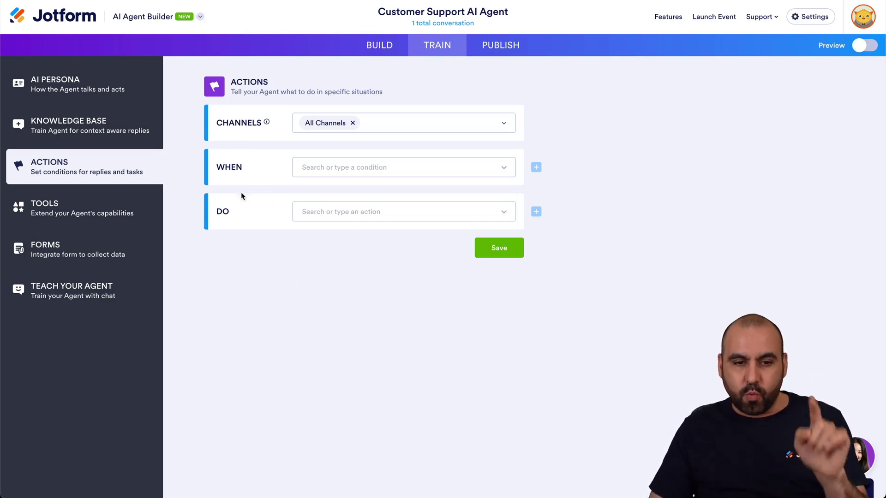
left_click(392, 169)
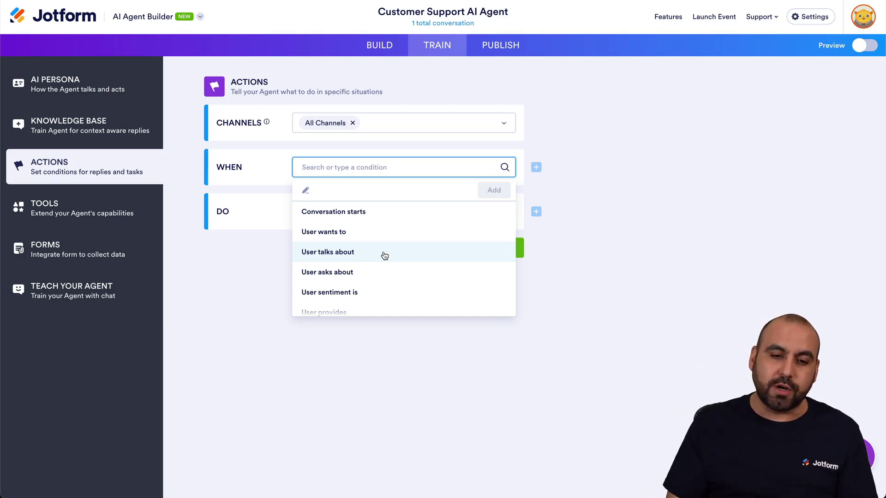
left_click(384, 256)
For topic 'talks about support tickets', trigger Customer Ticket Escalation Workflow Template with form, save, and preview.
left_click(369, 198)
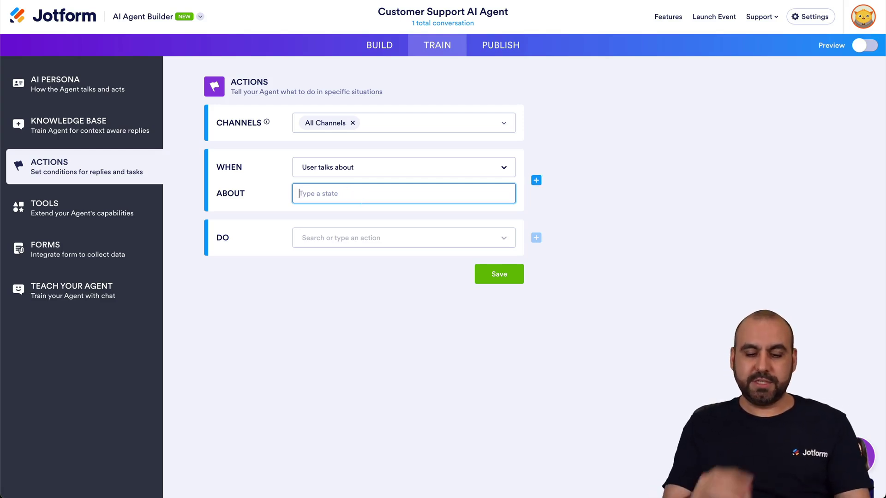
type("talks about ")
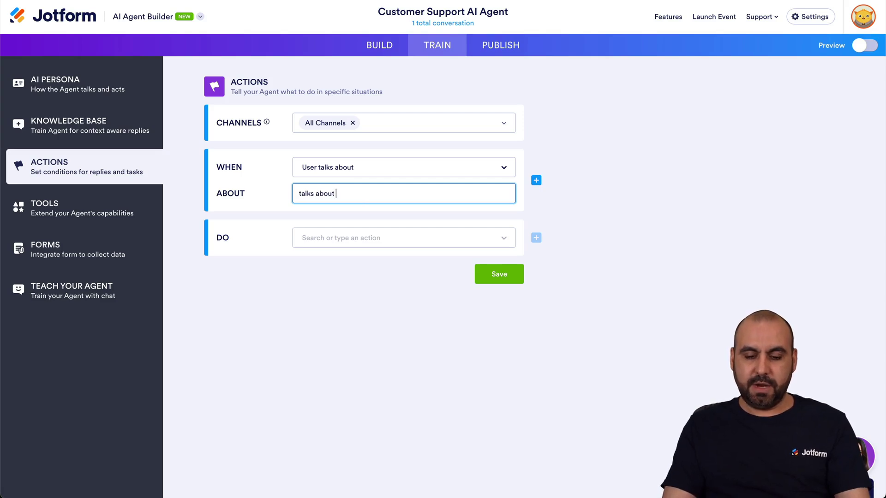
type("support ticket")
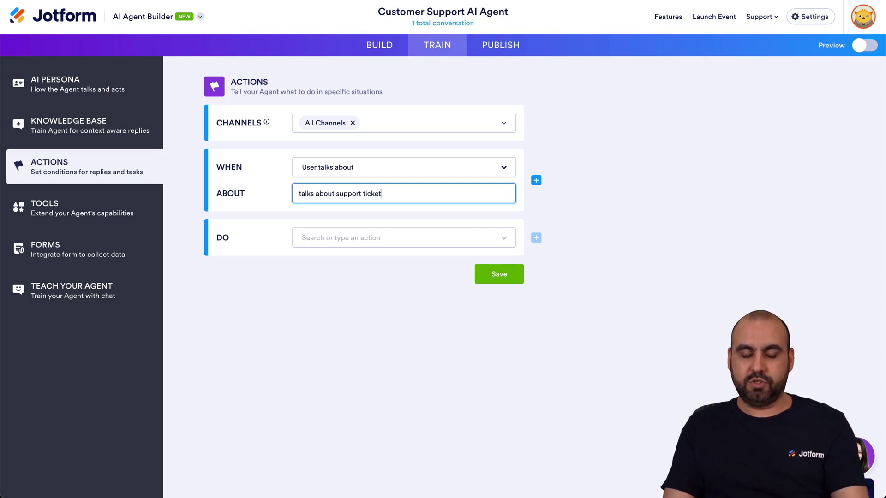
type("s")
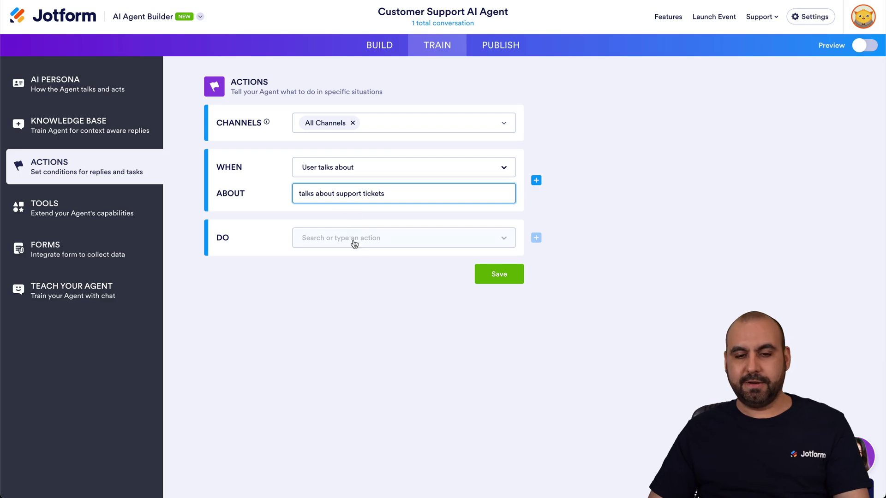
left_click(369, 237)
scroll(376, 309, "down", 5)
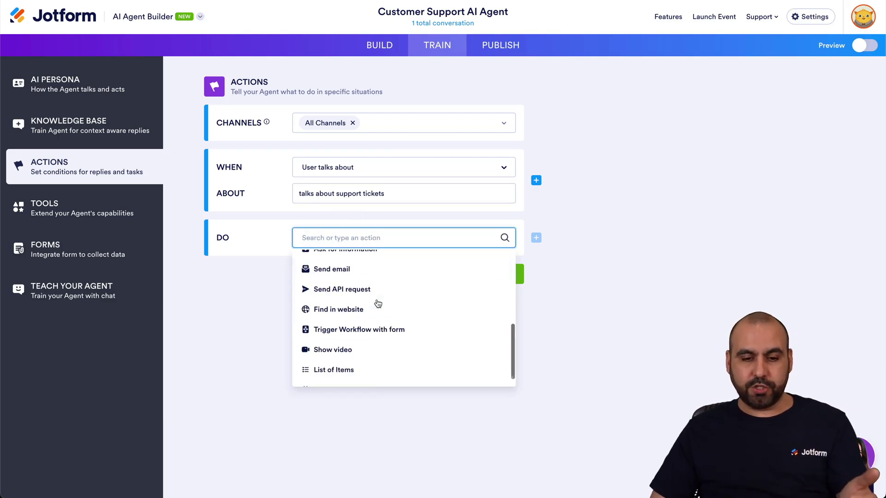
left_click(382, 329)
left_click(349, 263)
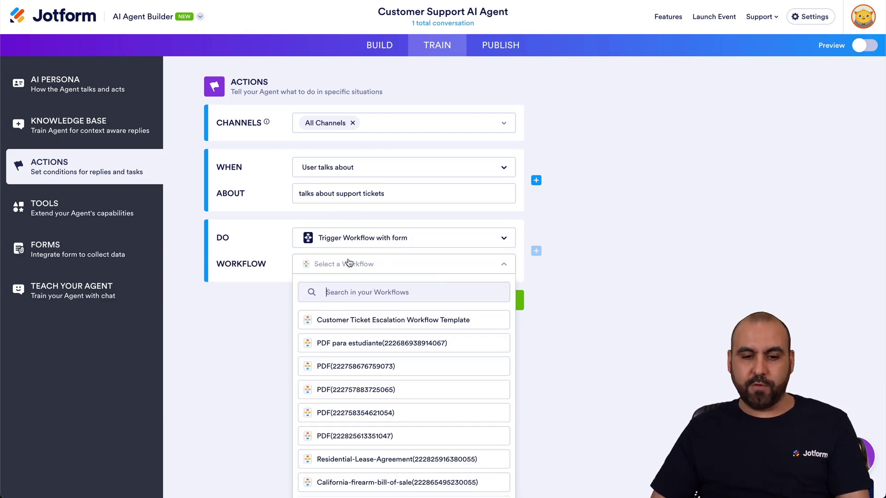
left_click(361, 323)
left_click(497, 300)
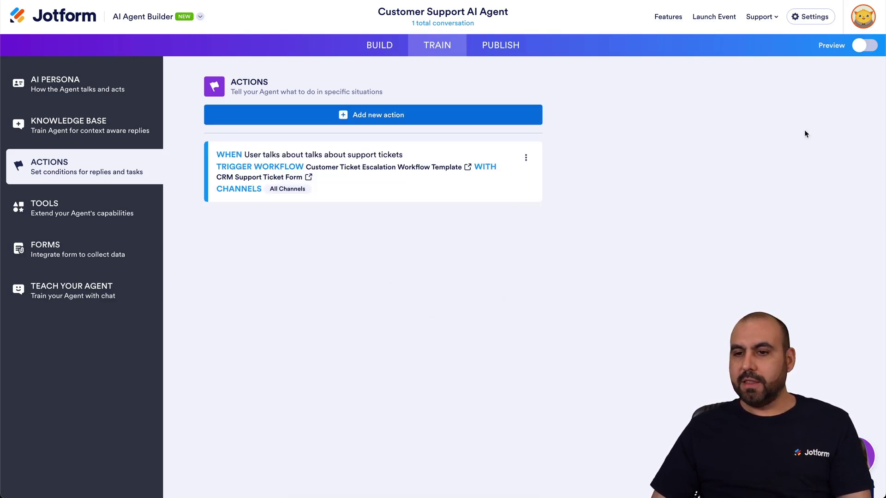
left_click(864, 48)
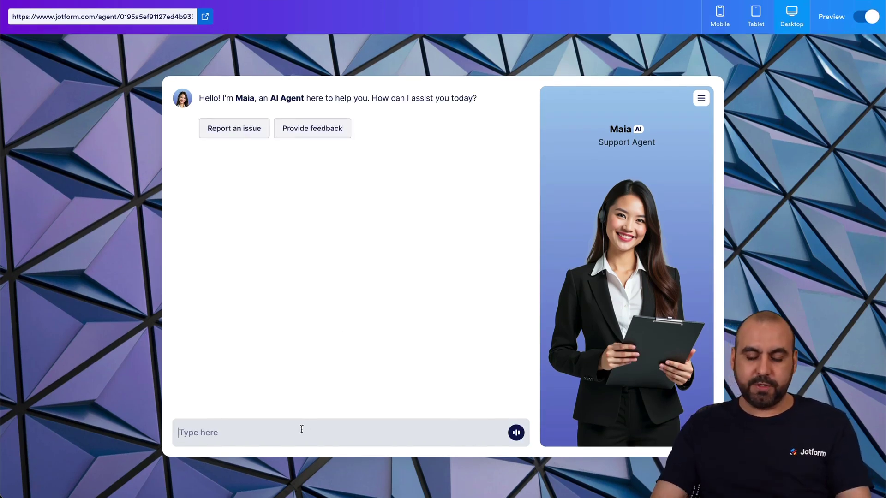
Send 'It would be cool if we can create a support ticket', skip name and e-mail, choose Bug.
type("It would be")
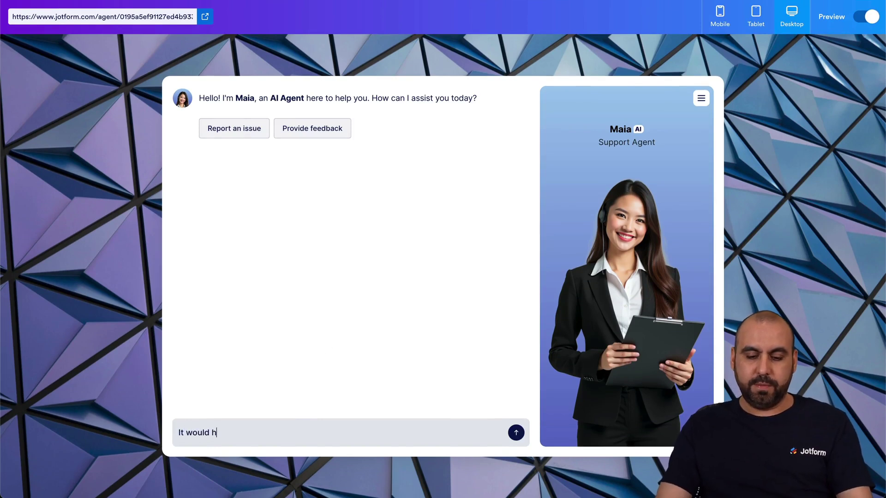
type(" cool if we can create a support ticket")
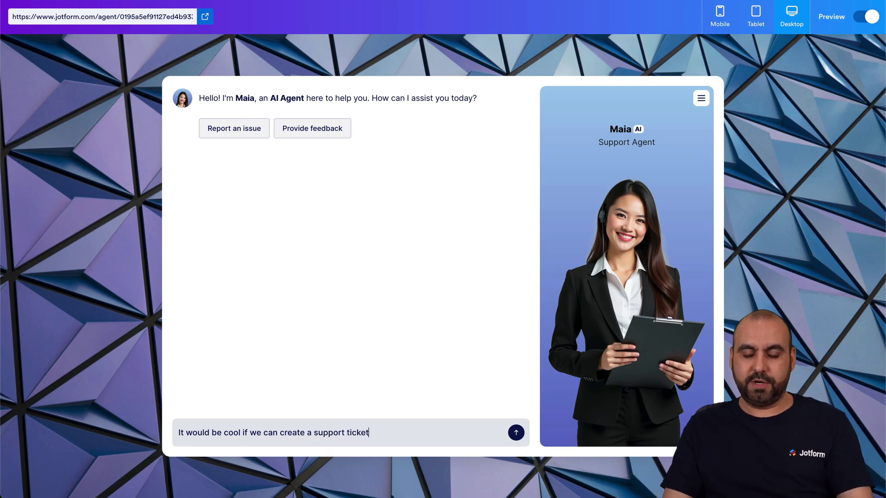
key("Return")
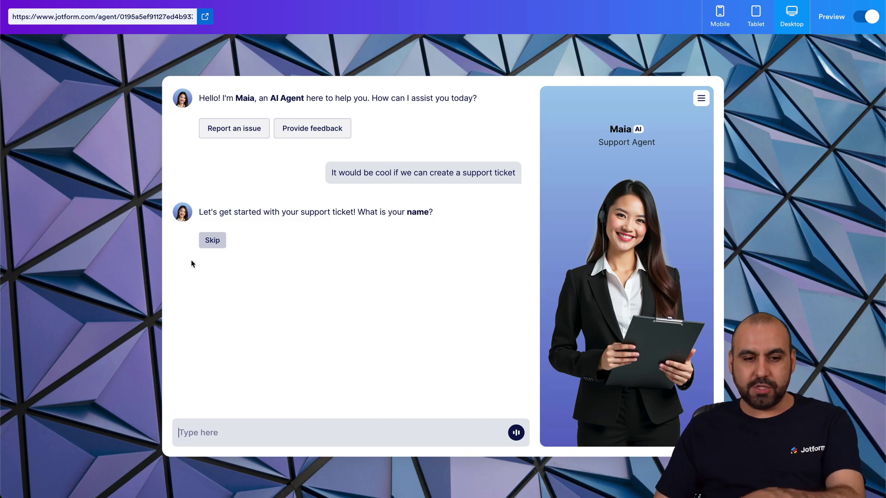
left_click(213, 240)
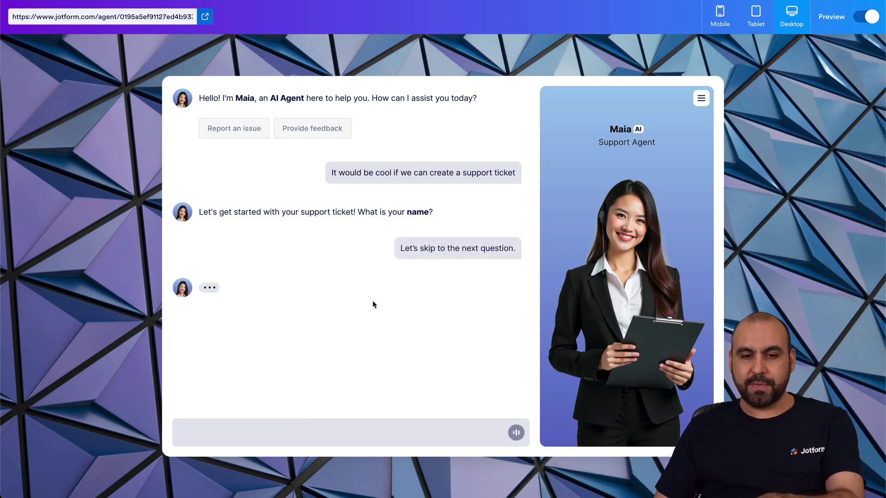
type("tes")
left_click(213, 316)
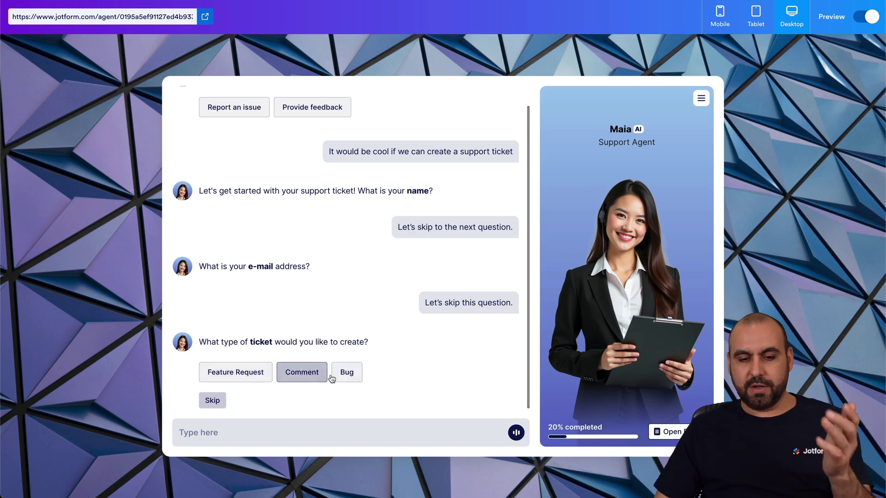
left_click(343, 374)
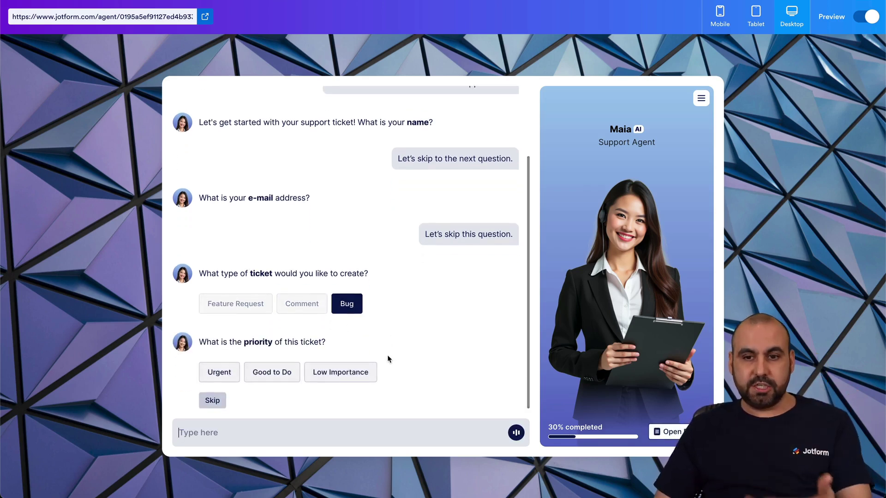
Close the preview and delete the existing support-ticket action.
left_click(866, 16)
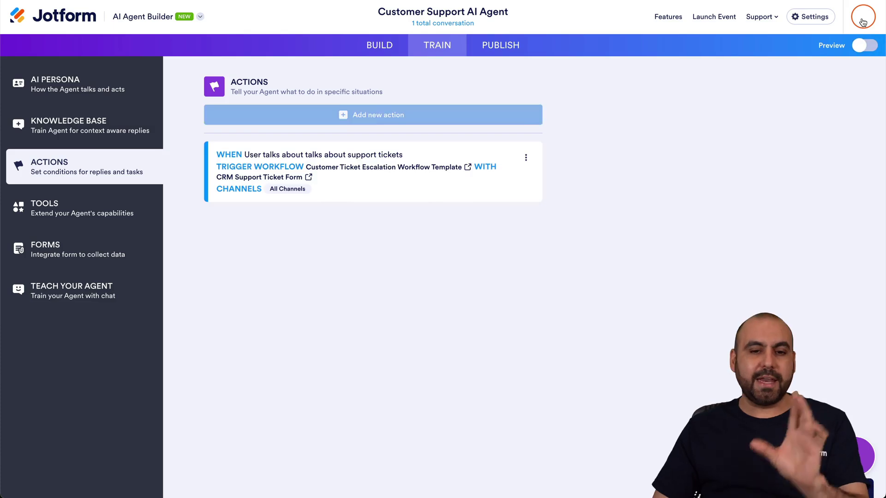
left_click(525, 157)
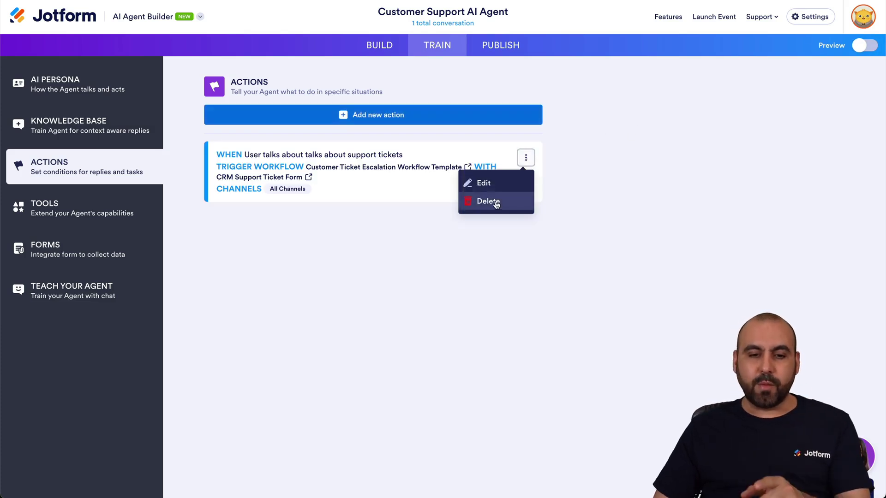
left_click(492, 201)
left_click(461, 298)
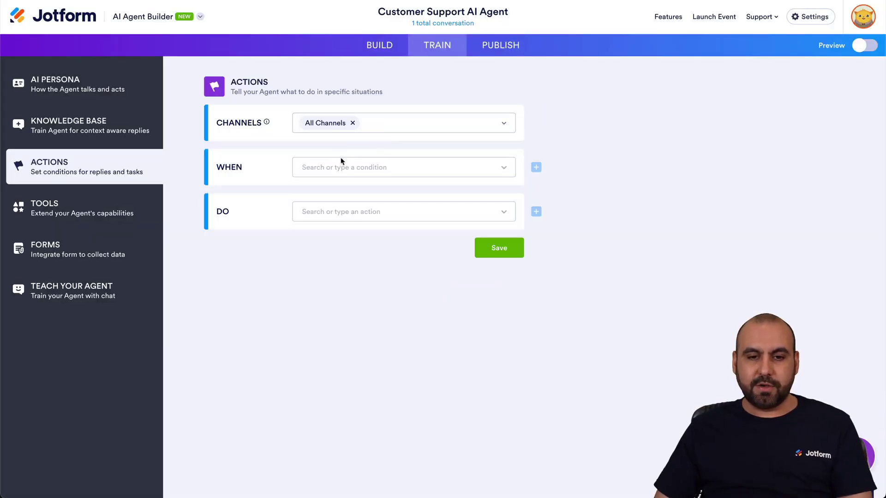
Save an action: when user sentiment is 'angry', trigger the Customer Ticket Escalation Workflow Template with form.
left_click(357, 167)
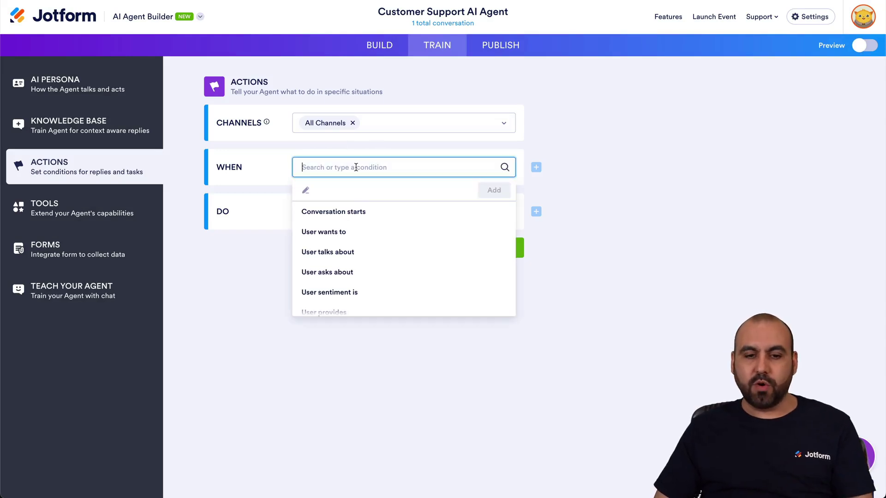
scroll(387, 273, "down", 1)
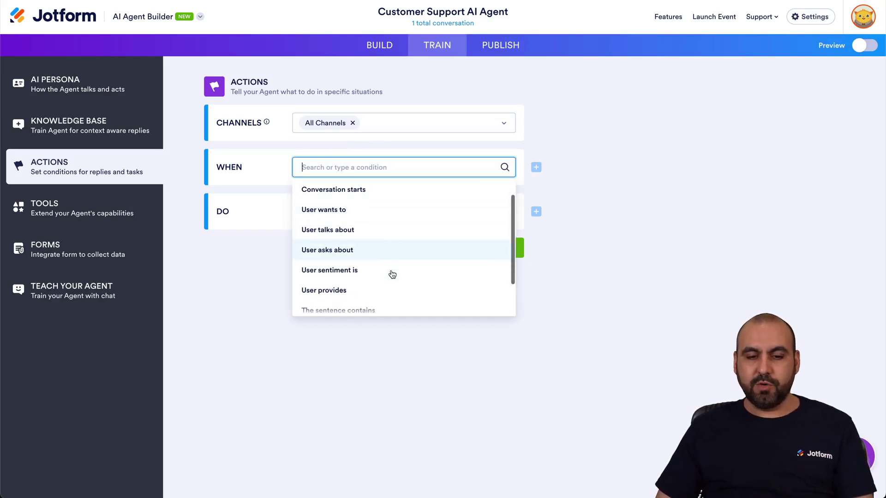
left_click(358, 271)
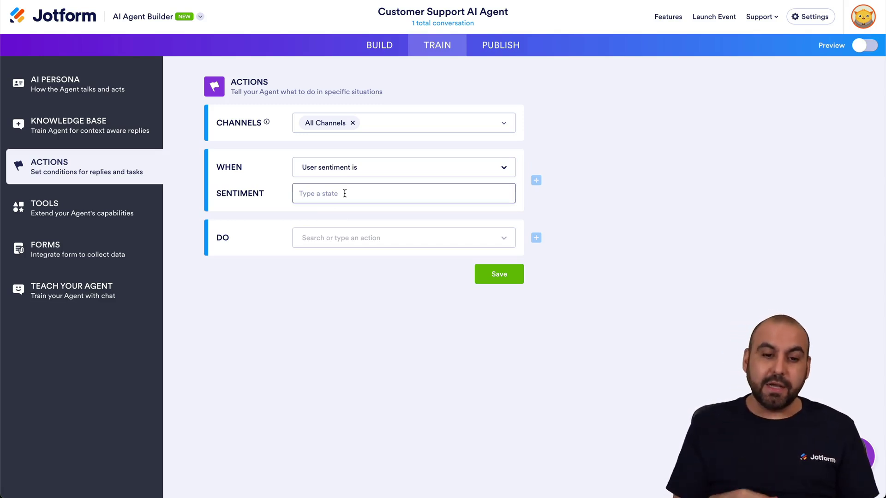
left_click(344, 193)
type("angry")
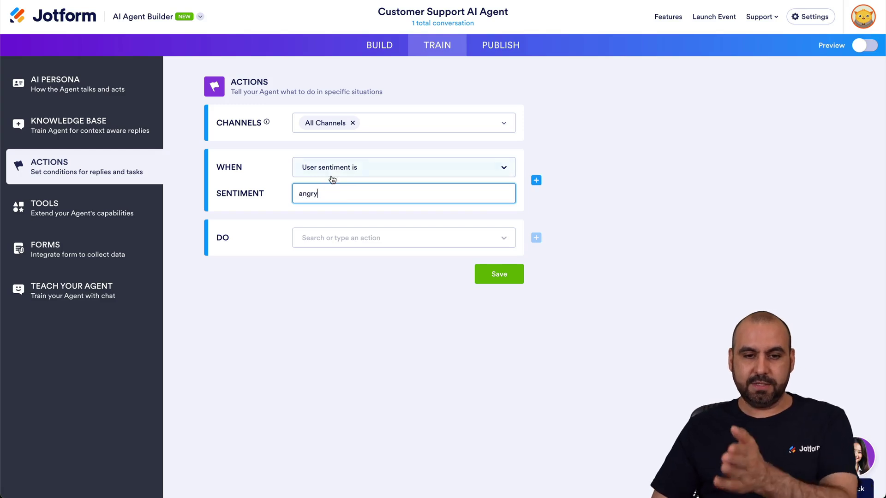
left_click(349, 236)
scroll(376, 311, "down", 5)
left_click(396, 325)
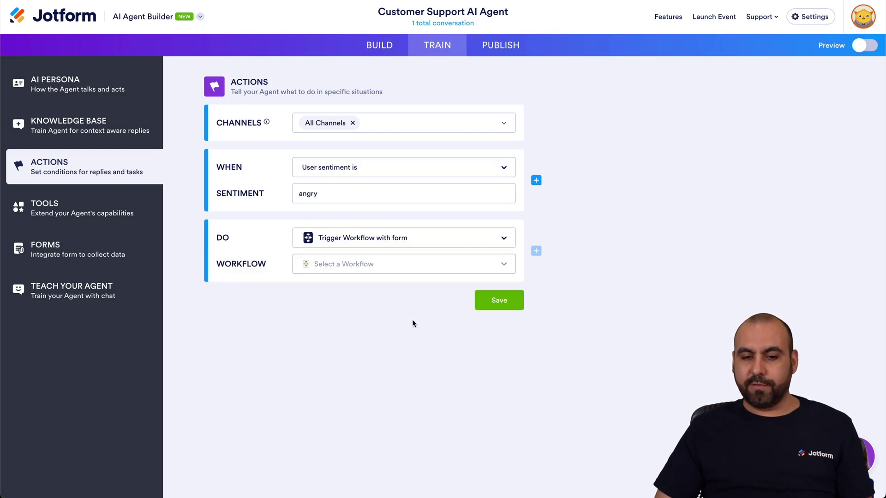
left_click(372, 264)
left_click(390, 320)
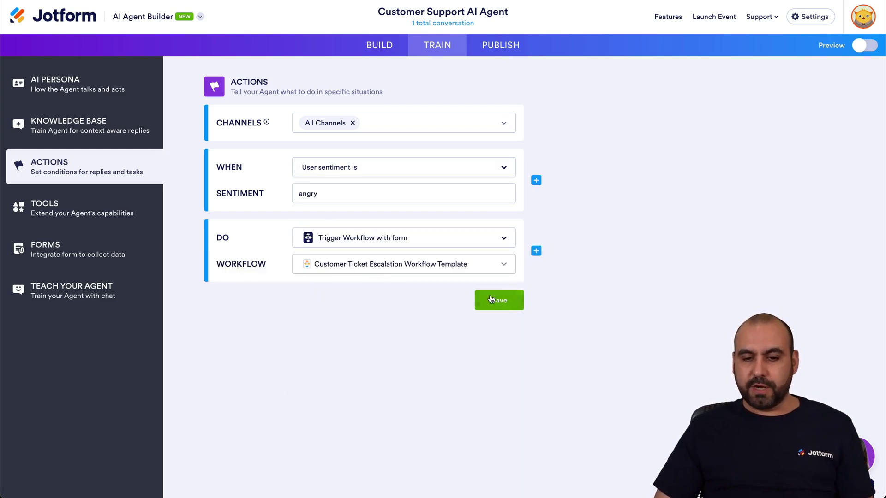
left_click(501, 300)
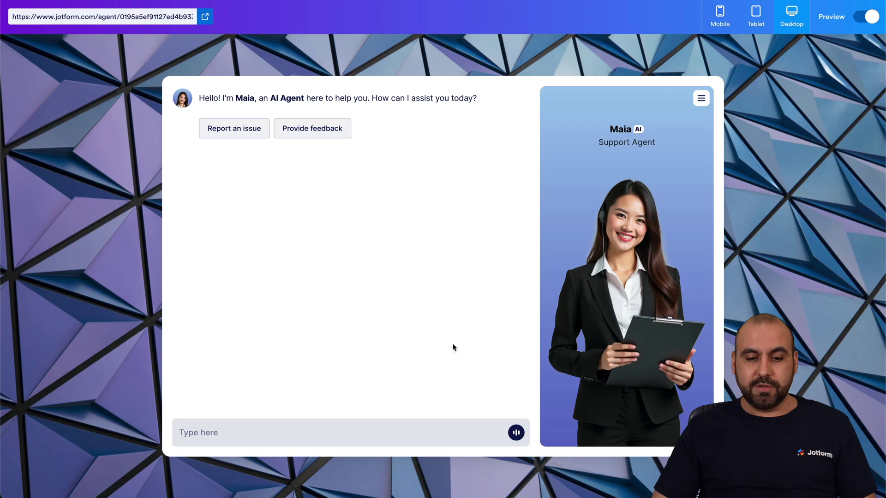
Send 'I am so mad that I can't get greate service', give a first name, skip last name and e-mail, exit preview.
type("I am so mad that I can't get greate service")
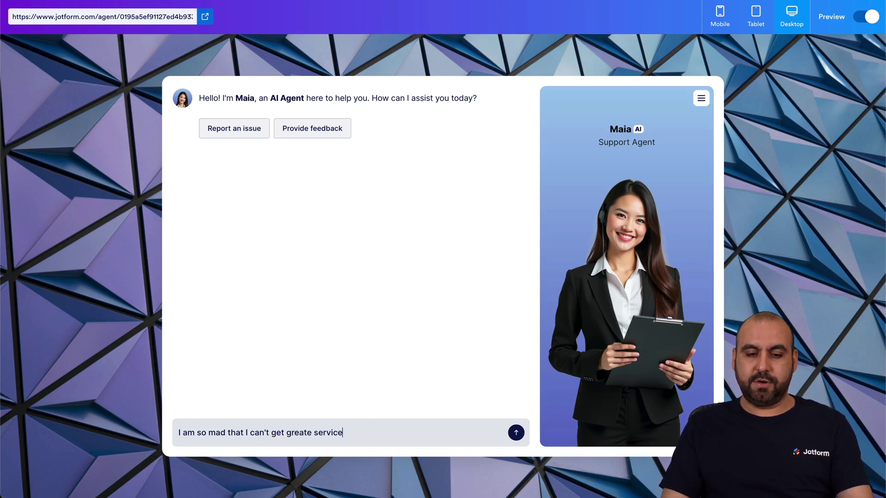
key("Return")
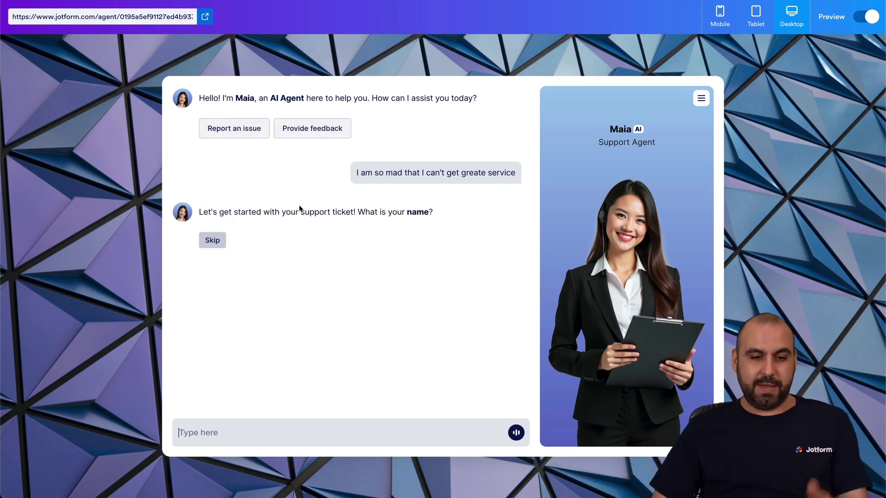
type("jorge")
key("Return")
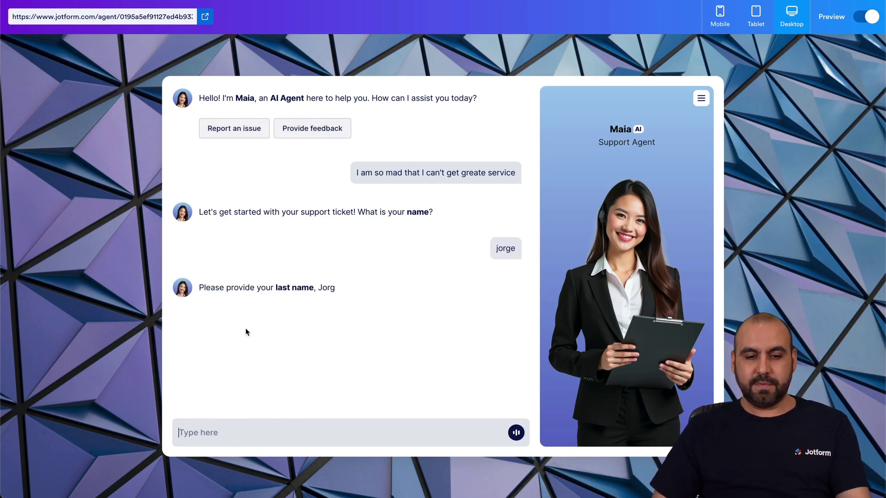
left_click(211, 317)
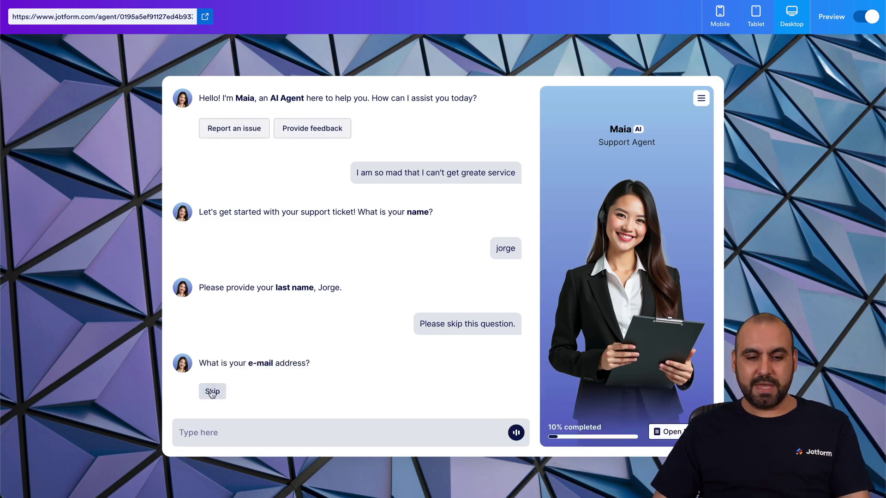
left_click(212, 392)
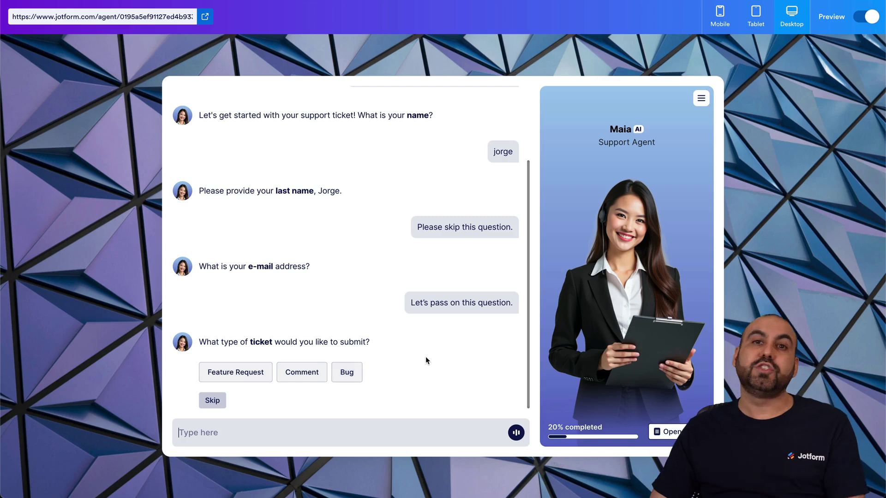
left_click(869, 18)
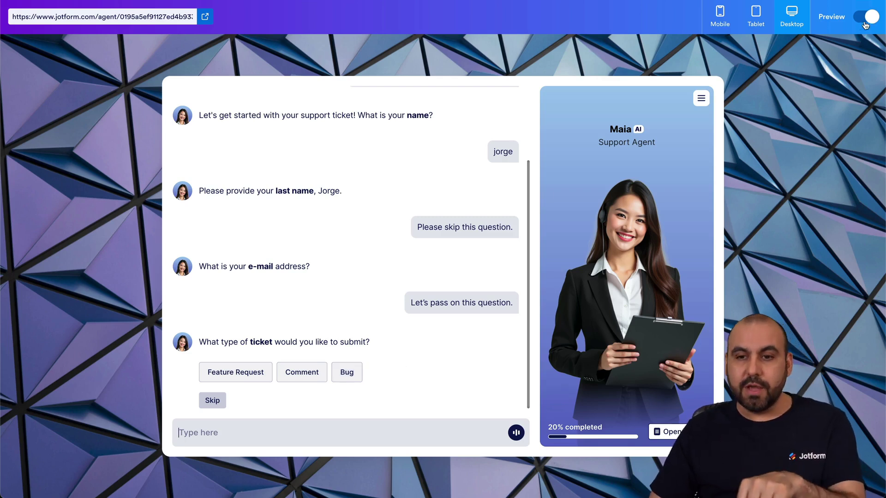
Delete the angry-sentiment action.
left_click(525, 157)
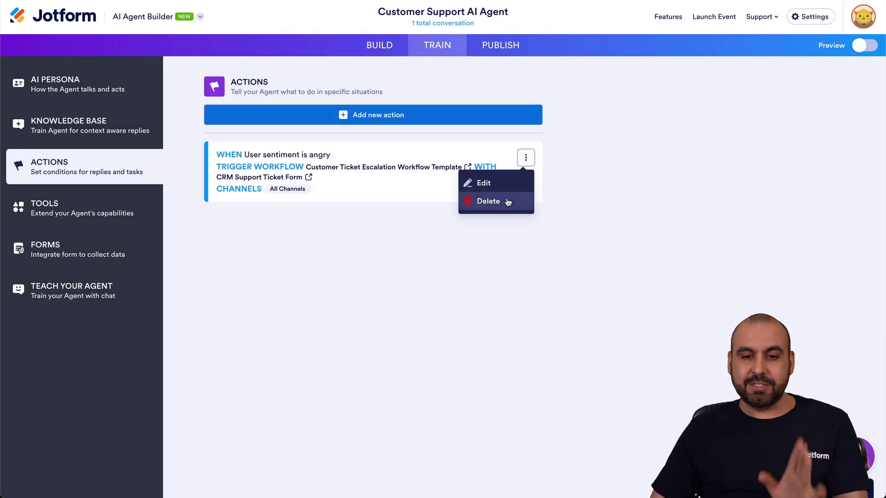
left_click(507, 198)
left_click(479, 298)
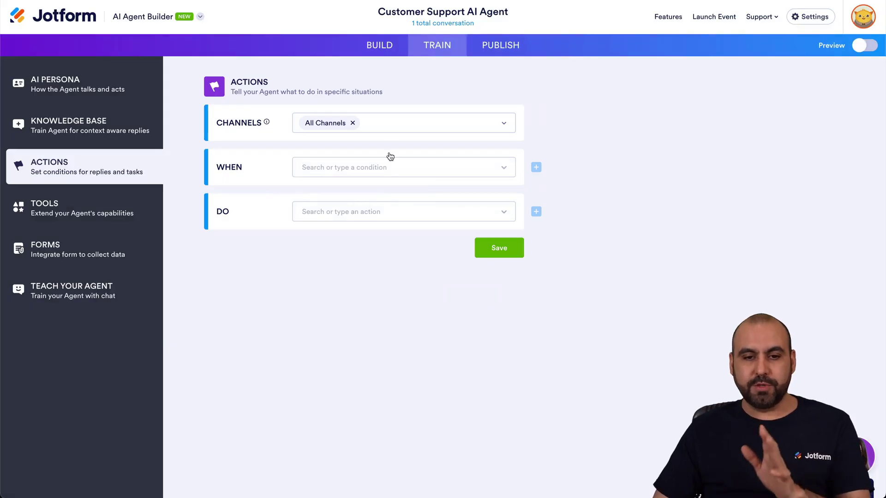
Set the new action's trigger to 'The sentence contains' with keyword 'popup'.
left_click(385, 171)
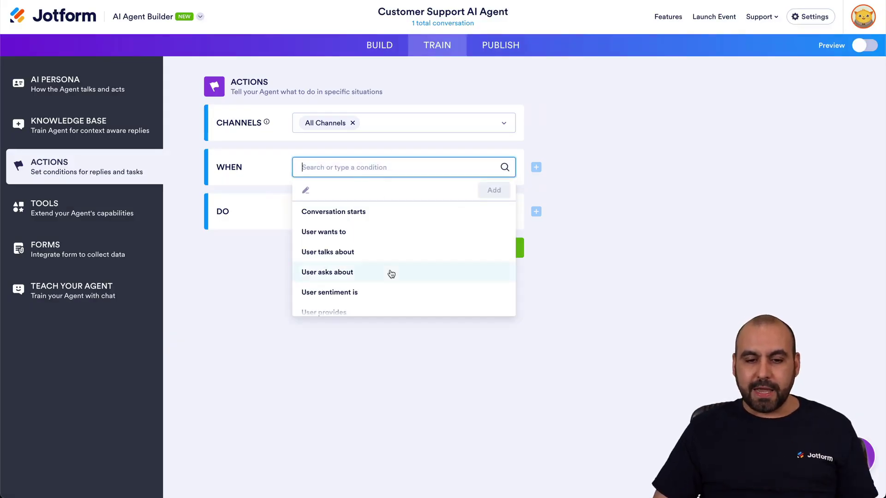
scroll(391, 273, "down", 3)
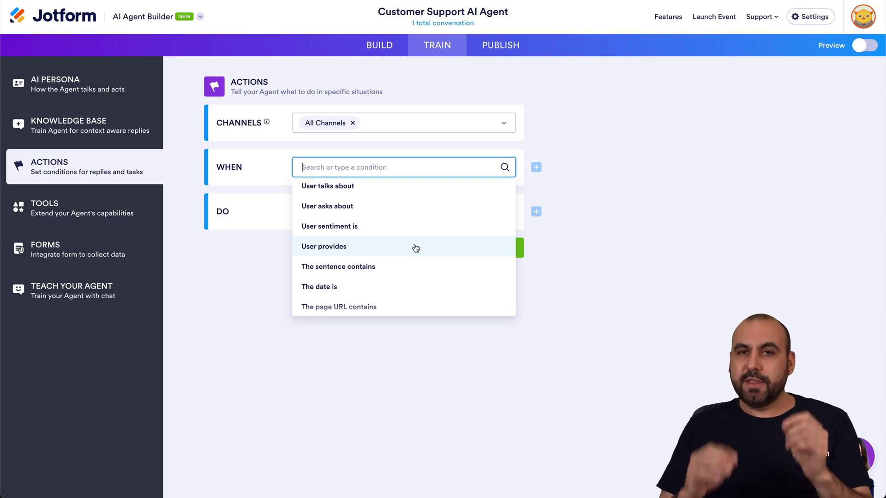
left_click(416, 248)
left_click(352, 199)
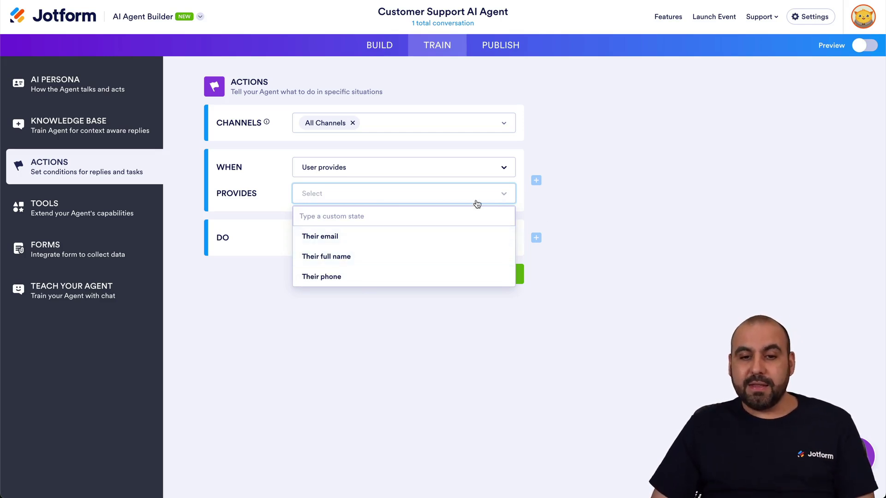
left_click(379, 178)
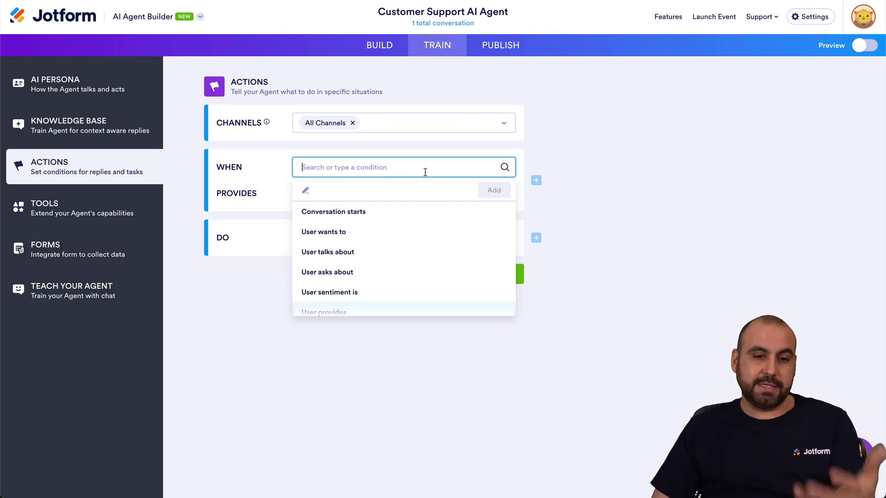
scroll(408, 260, "down", 3)
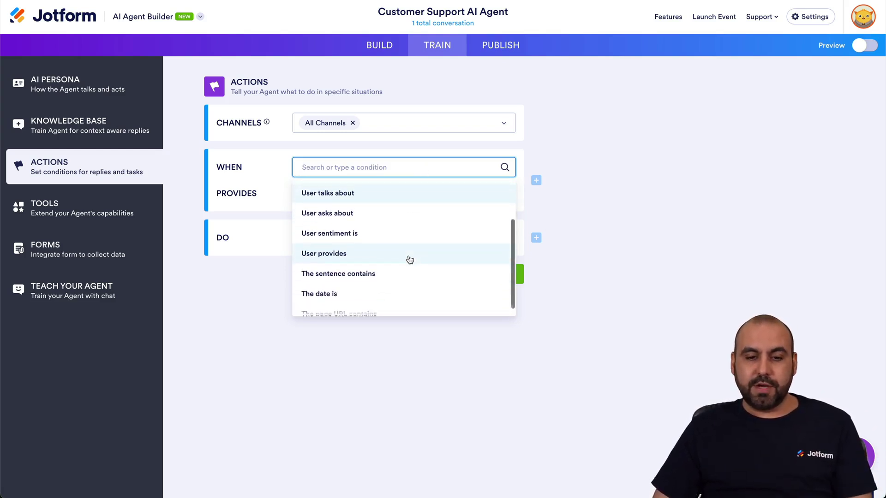
left_click(337, 265)
left_click(342, 193)
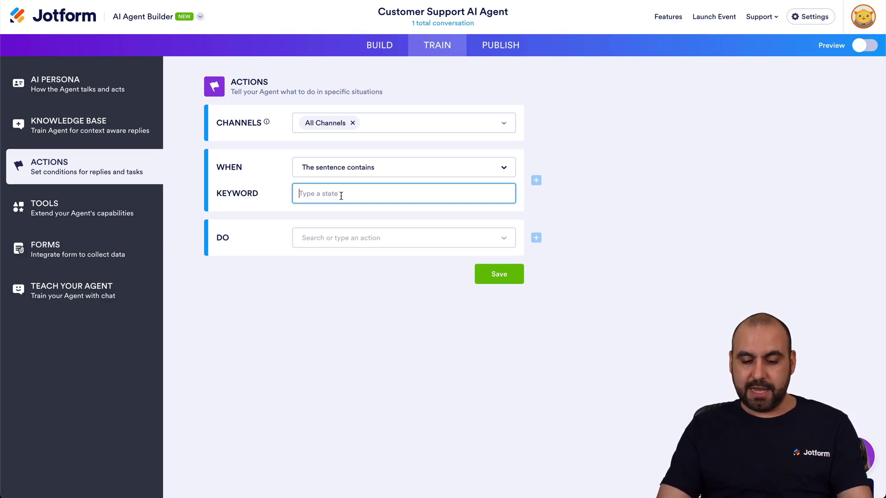
type("popup")
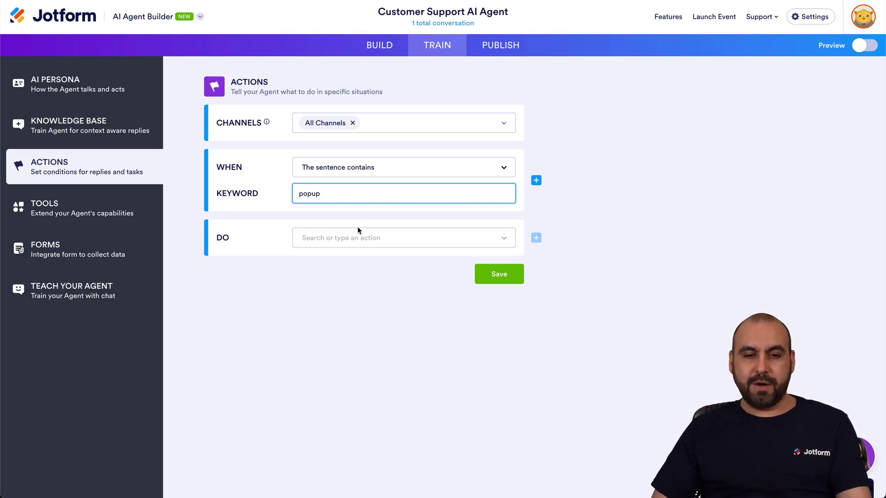
Make it trigger the Customer Ticket Escalation Workflow Template with form, and save.
left_click(381, 239)
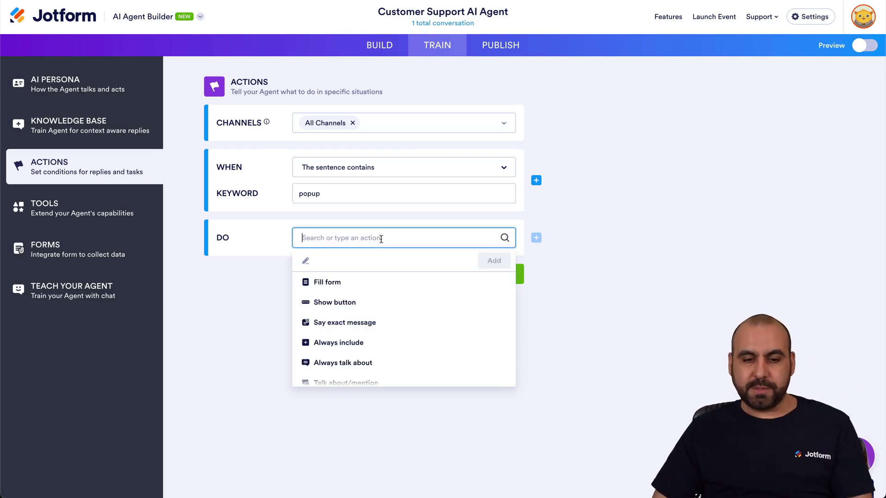
scroll(380, 339, "down", 5)
left_click(376, 315)
left_click(355, 261)
left_click(367, 316)
left_click(507, 302)
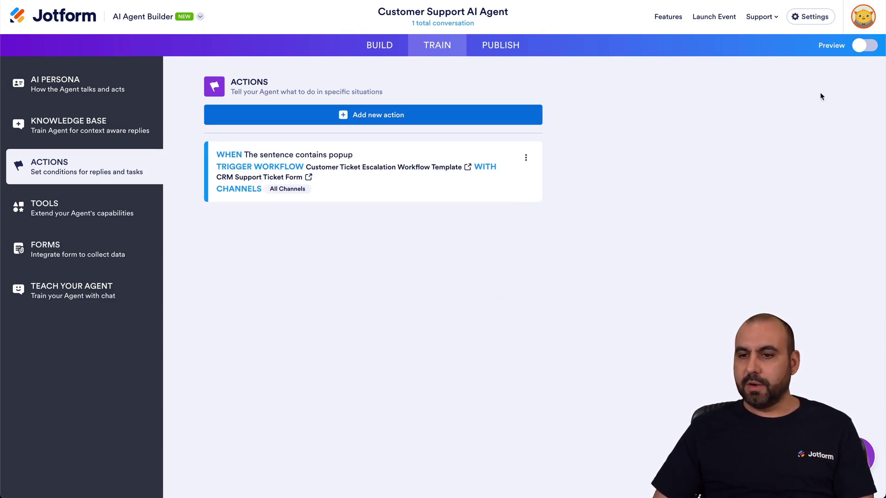
Send 'popup' in the agent's preview chat to test the keyword trigger.
left_click(864, 45)
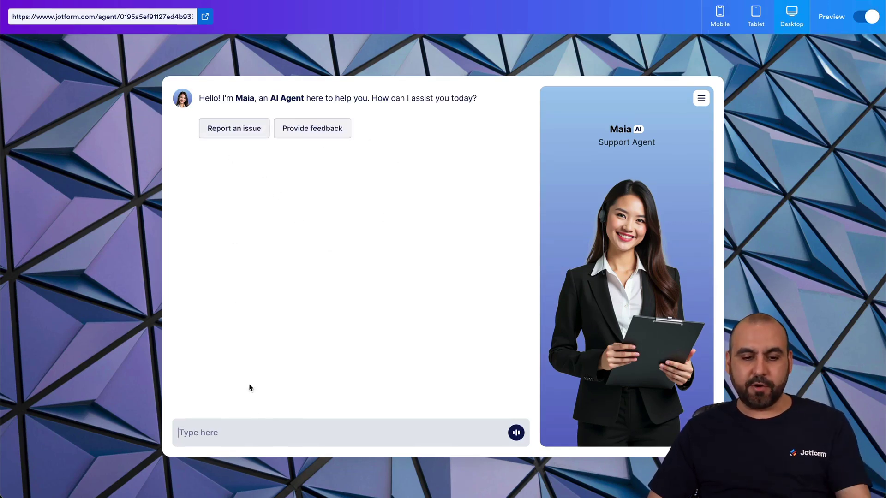
type("popup")
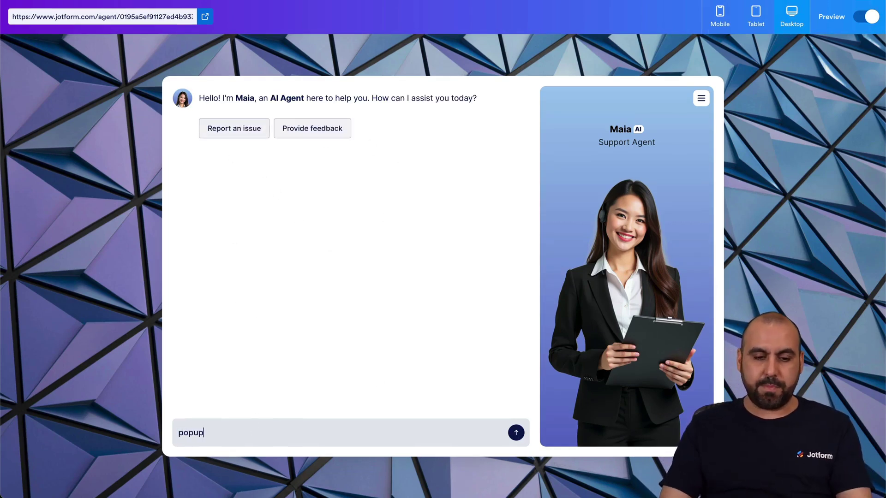
key("Return")
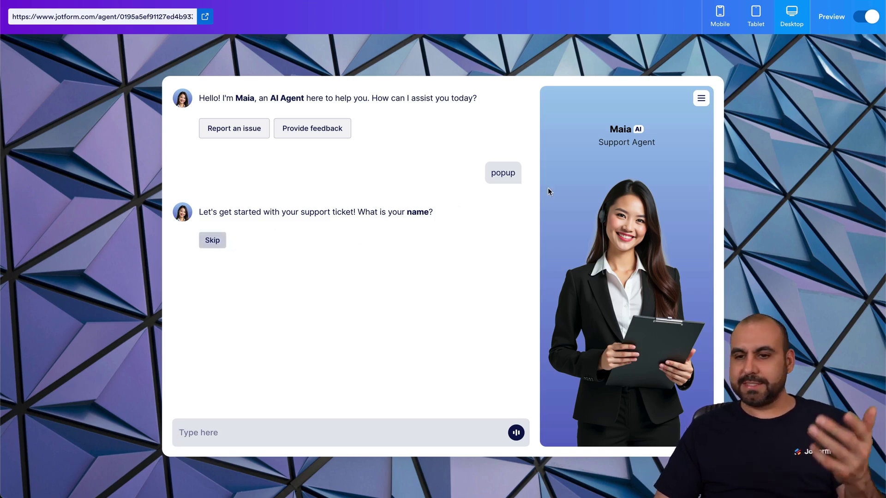
Exit the preview and delete the popup keyword action.
left_click(866, 18)
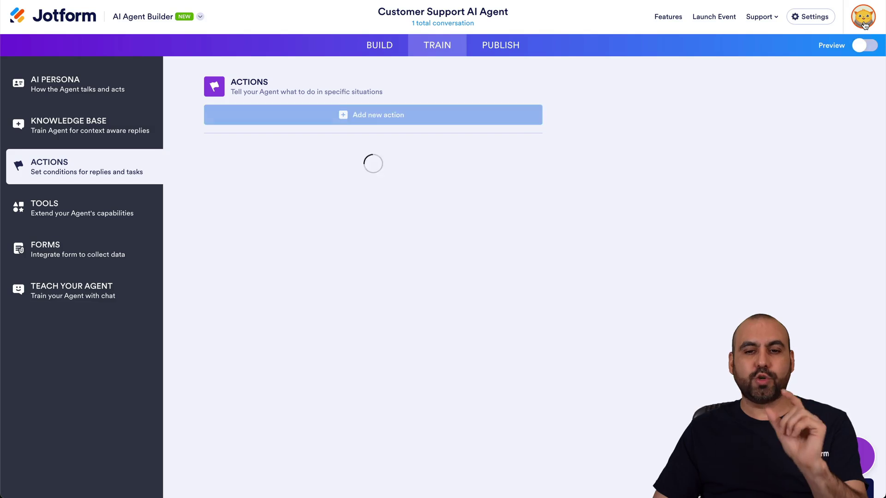
left_click(527, 161)
left_click(478, 201)
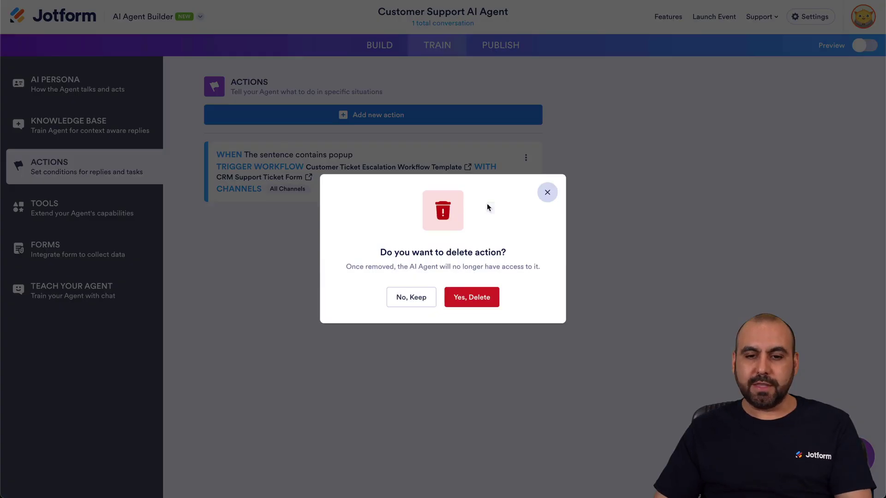
left_click(471, 296)
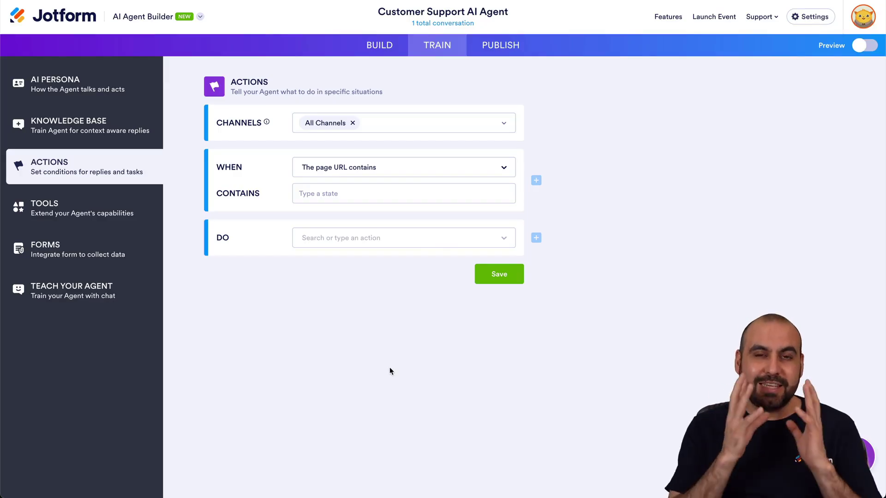